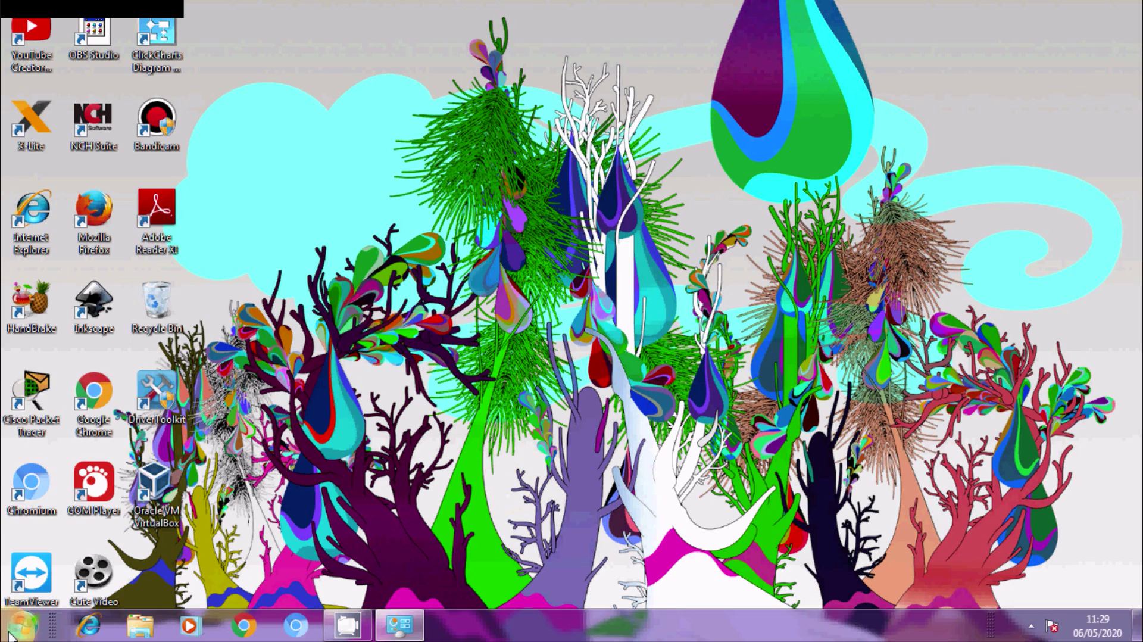
# - Launch Microsoft Office Word 2007 from the Start menu to get a blank Document1
pyautogui.click(8, 635)
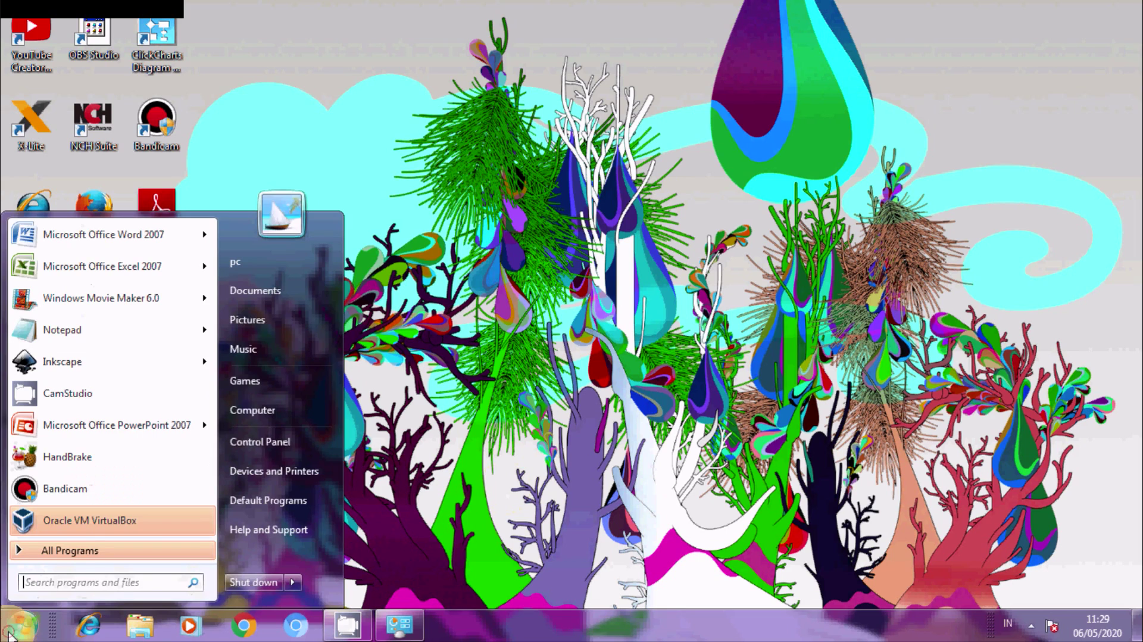
pyautogui.click(96, 238)
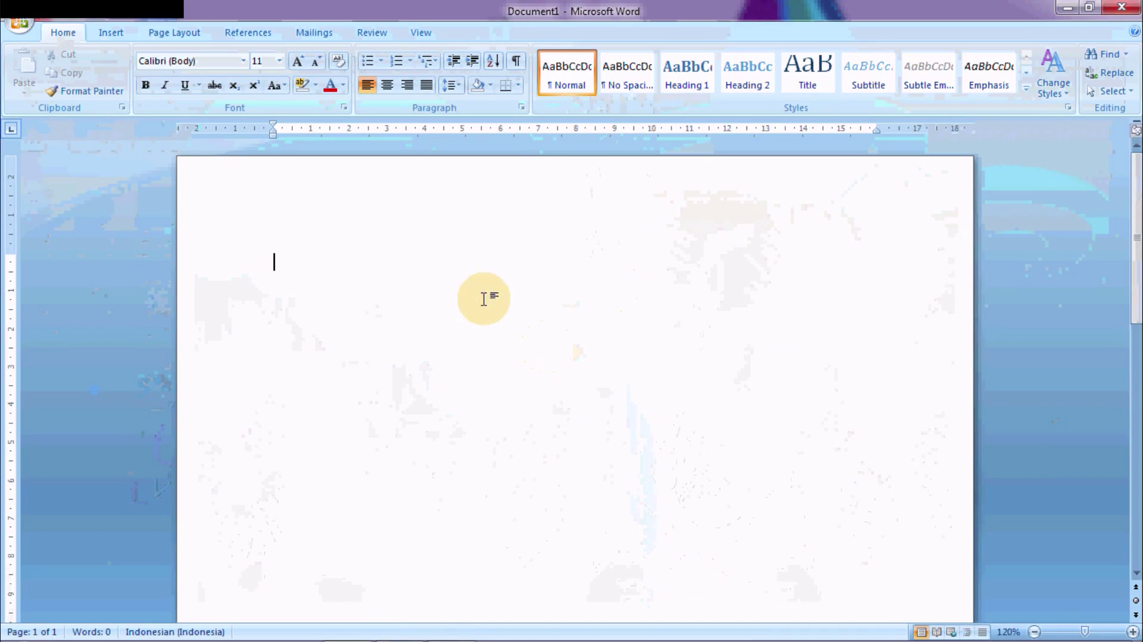
# - Set margins to Top 4 cm, Left 4 cm, Bottom 3 cm, Right 3 cm on A4 paper
pyautogui.click(174, 37)
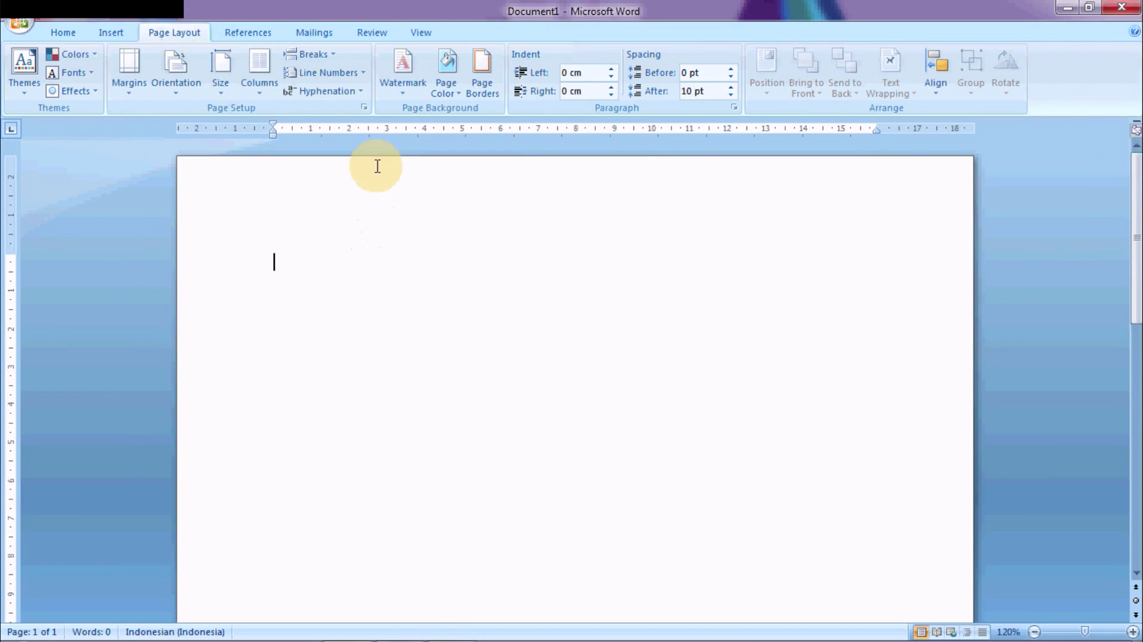
pyautogui.click(363, 107)
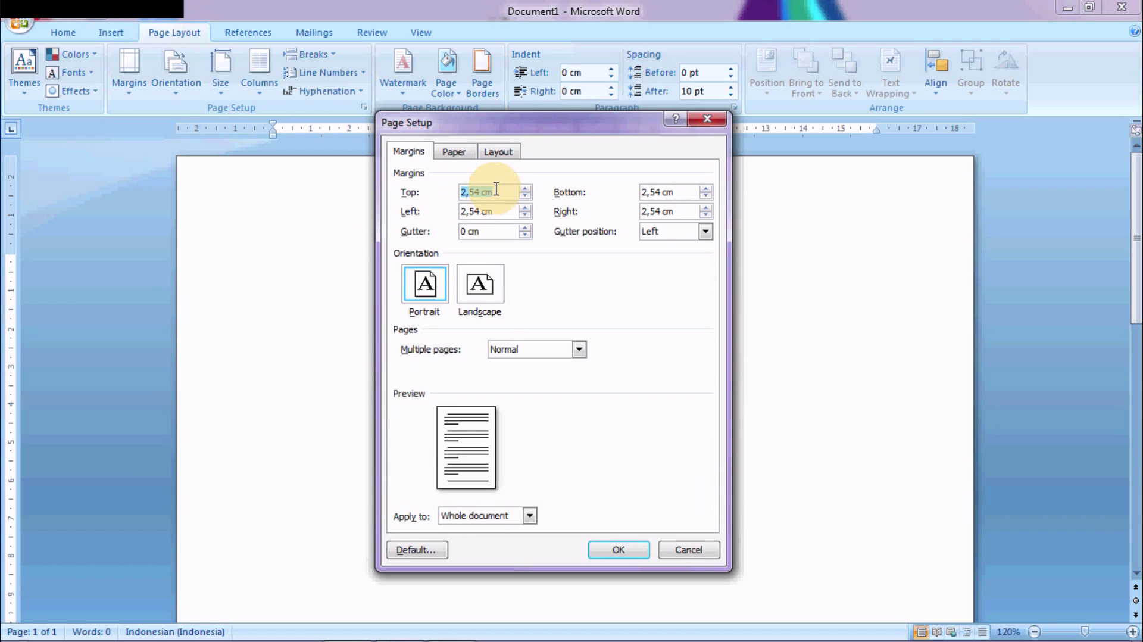
pyautogui.moveTo(497, 190); pyautogui.dragTo(445, 196)
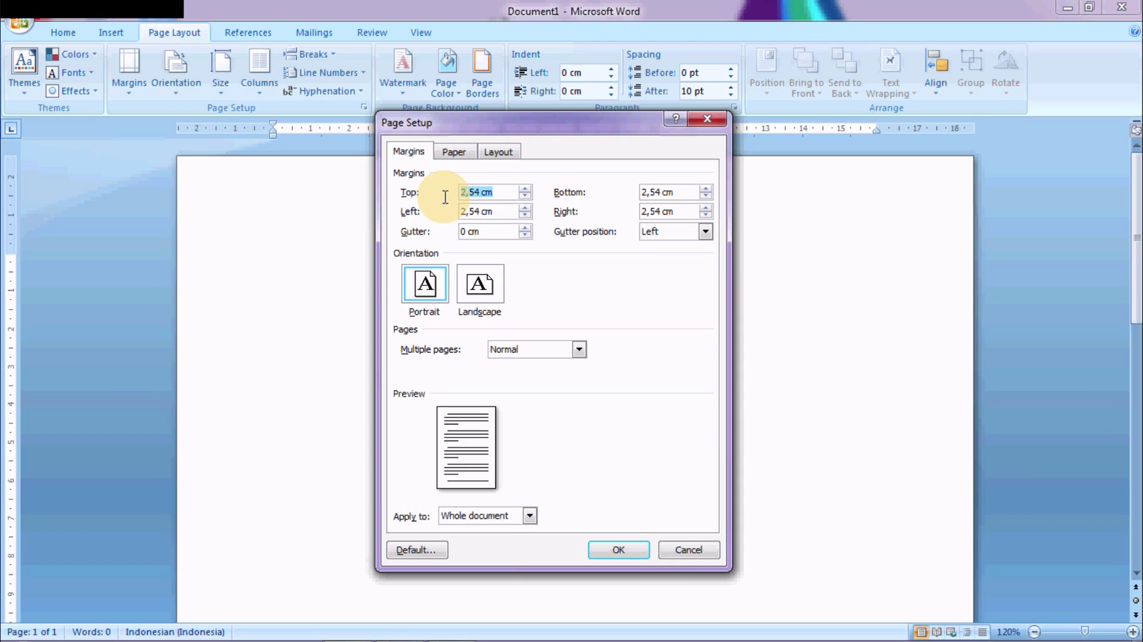
pyautogui.write('4')
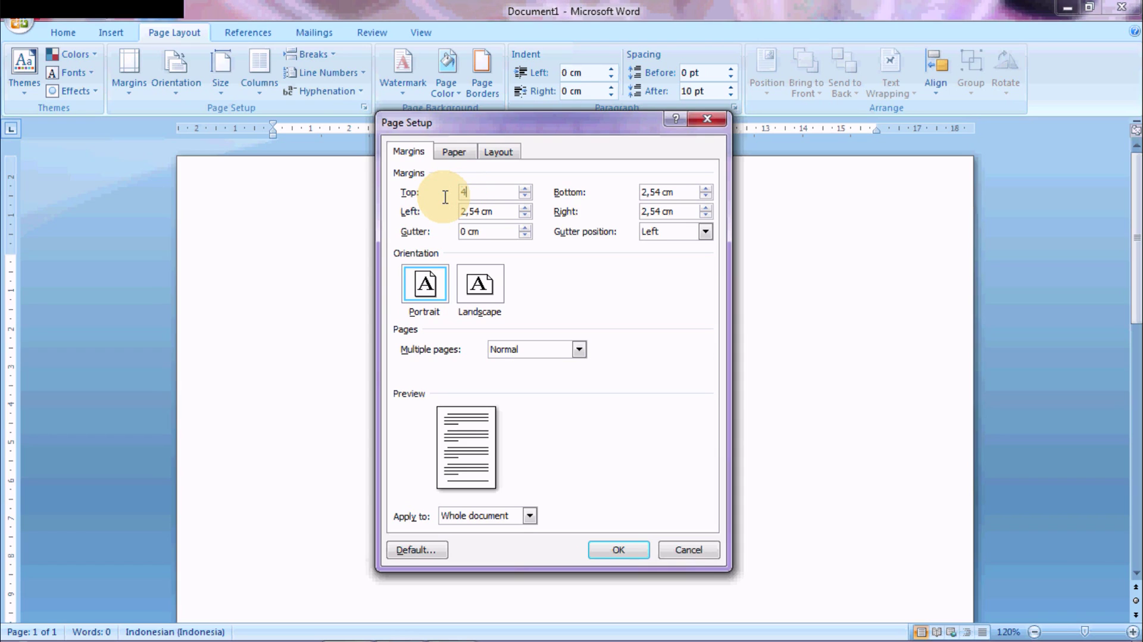
pyautogui.click(426, 212)
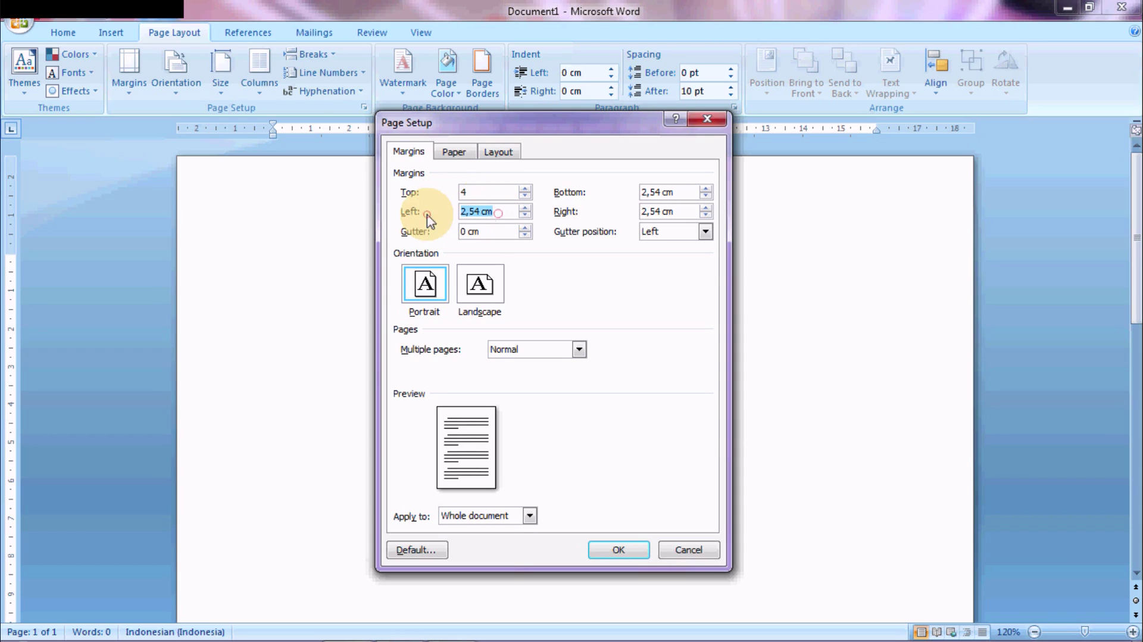
pyautogui.write('4')
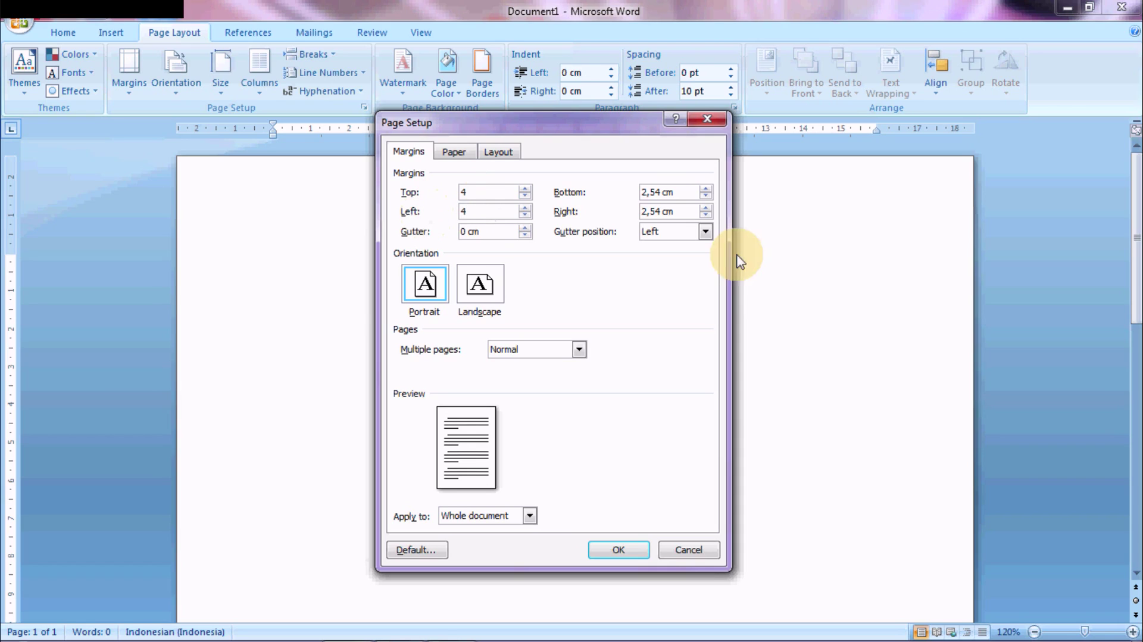
pyautogui.click(664, 191)
pyautogui.moveTo(664, 191); pyautogui.dragTo(634, 193)
pyautogui.write('3')
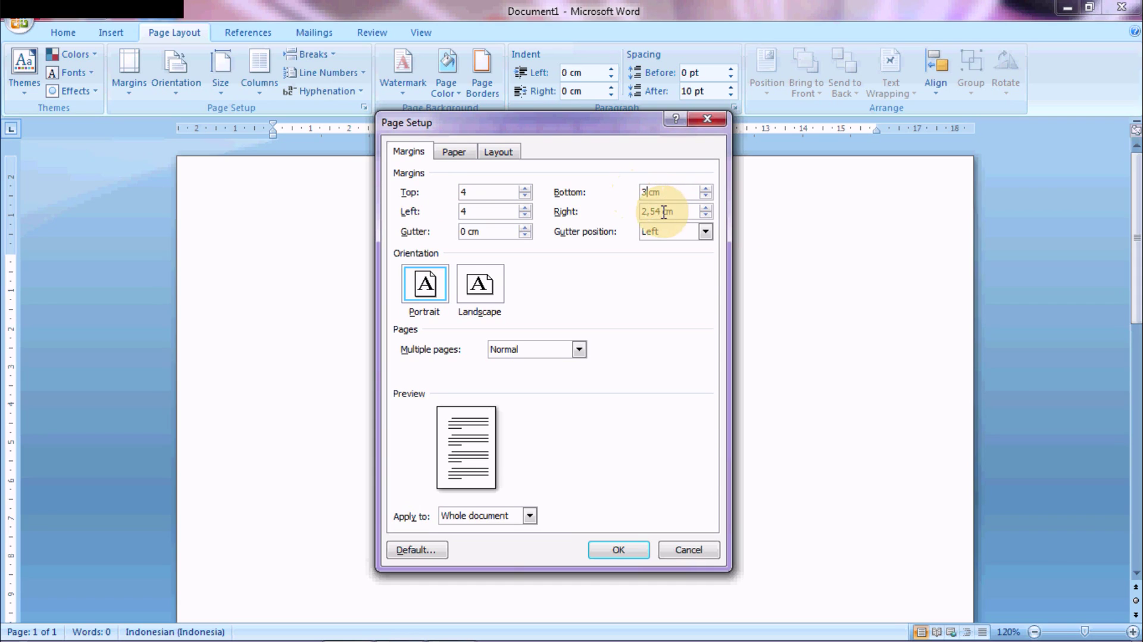
pyautogui.moveTo(661, 211); pyautogui.dragTo(635, 215)
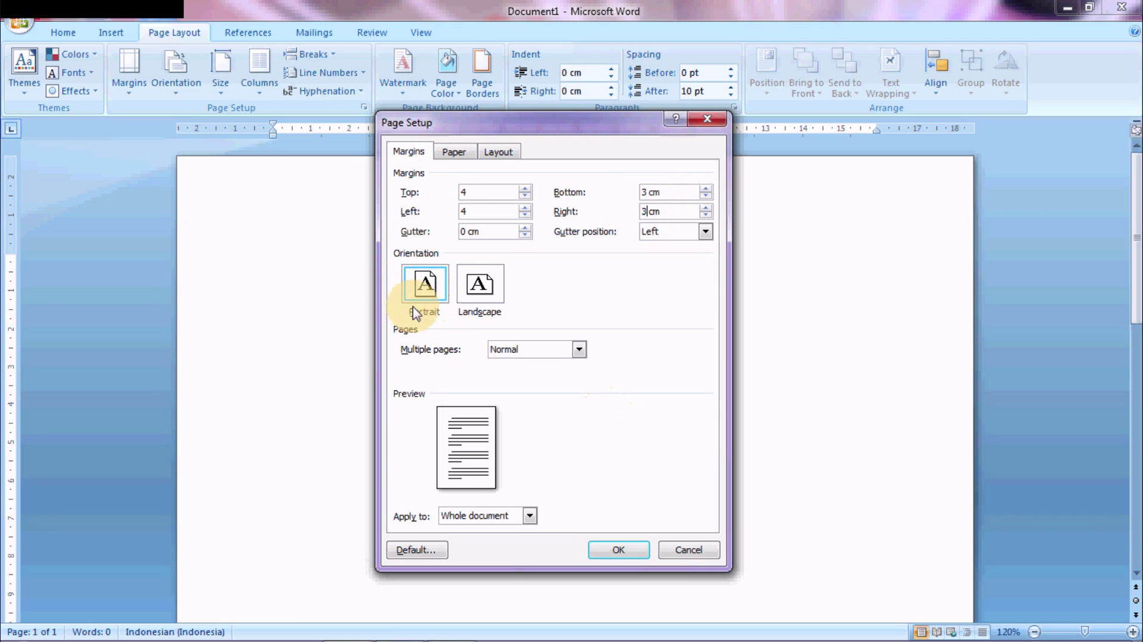
pyautogui.click(453, 153)
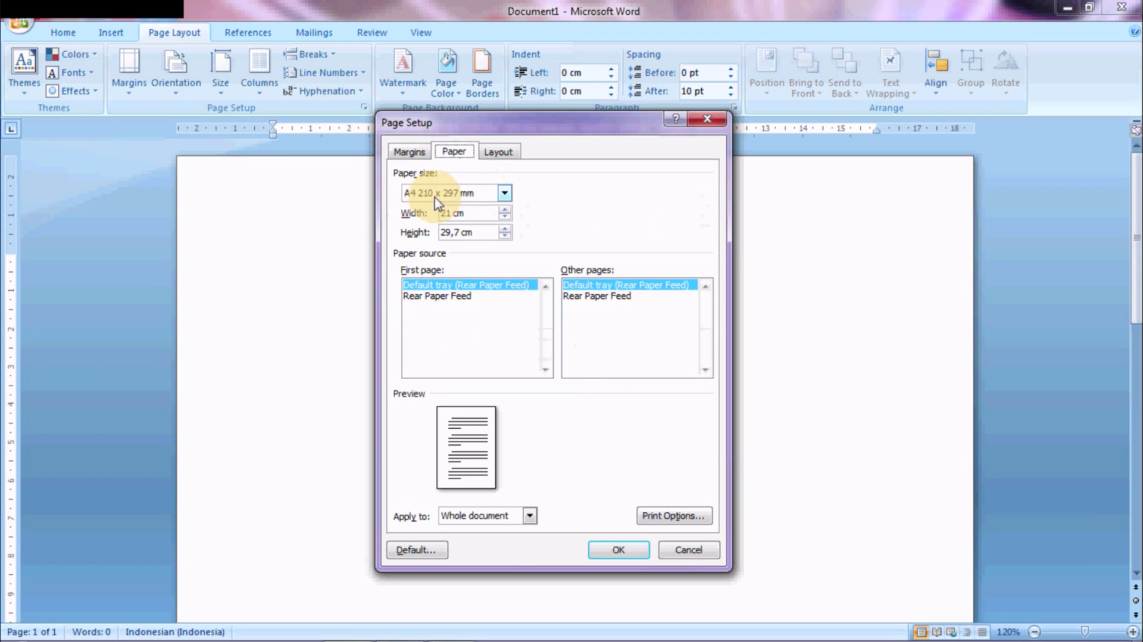
pyautogui.click(613, 551)
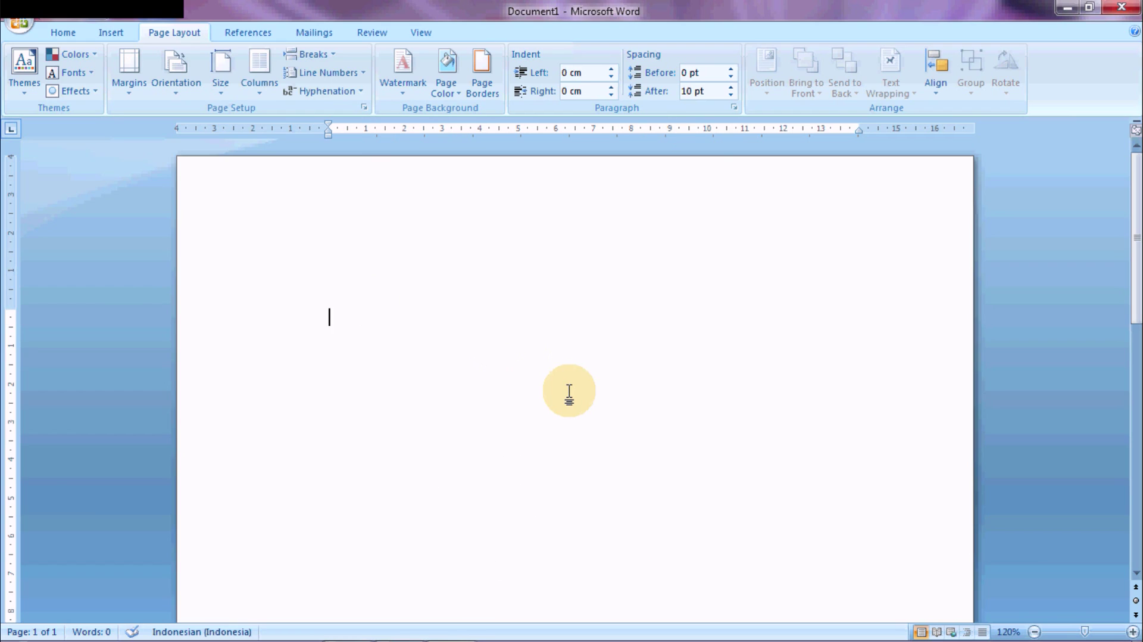
# - Type the title 'LAPORAN PRAKTIK INSTALASI WINDOWS 7', then 'Disusun oleh' and the author's name
pyautogui.write('LAP')
pyautogui.write('A')
pyautogui.write('N PRAK')
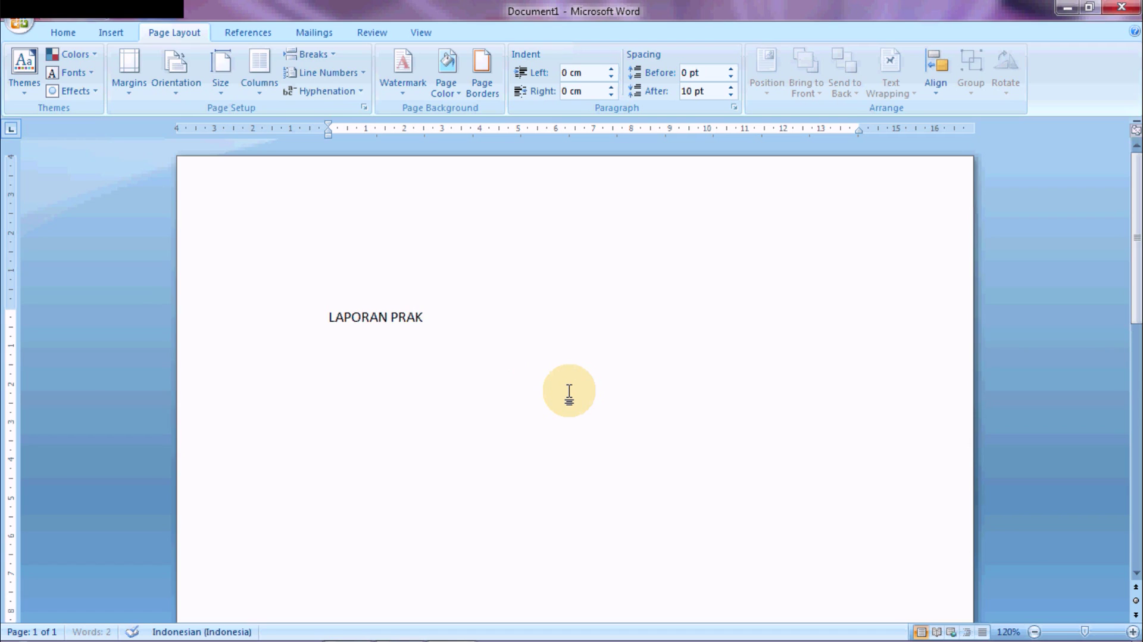
pyautogui.write(' IND')
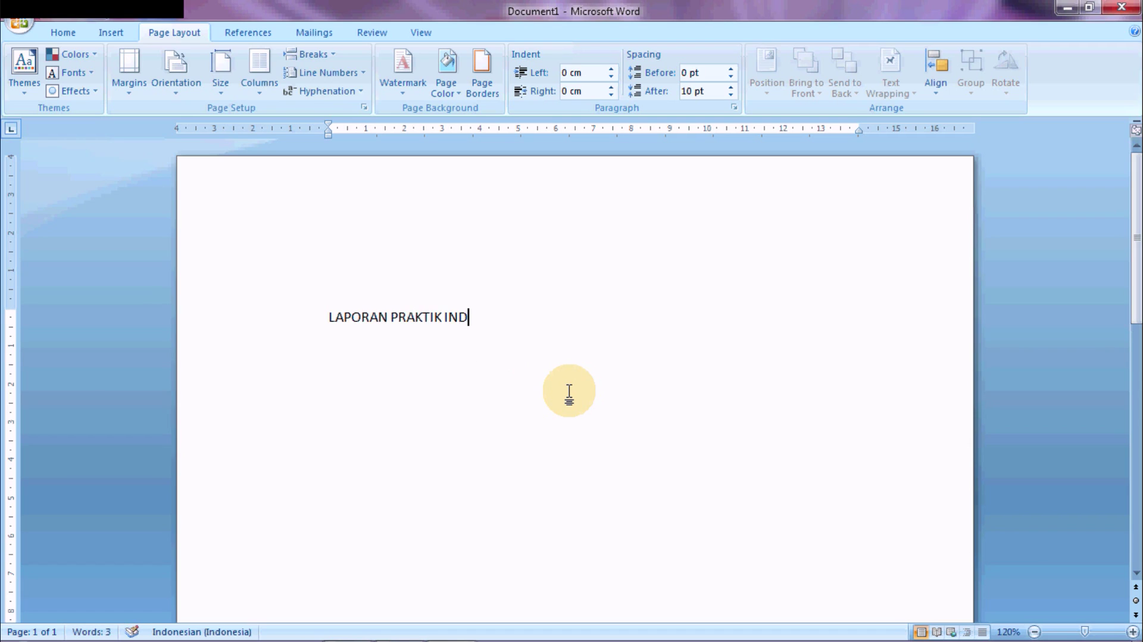
pyautogui.press('BackSpace')
pyautogui.write('STALASI')
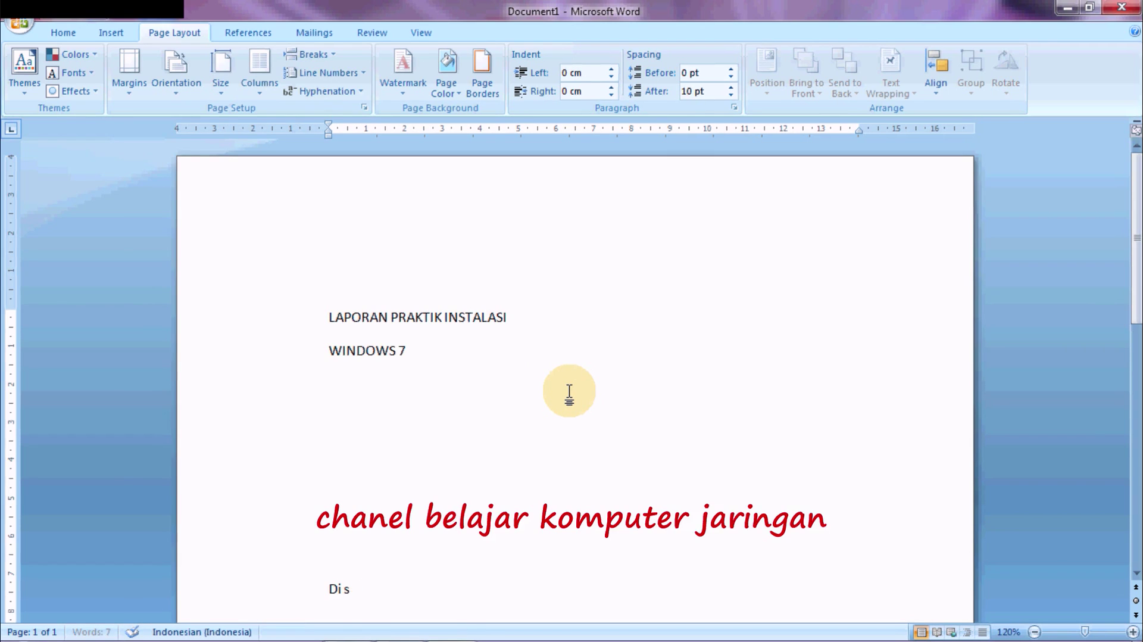
pyautogui.write('sus')
pyautogui.write('un o')
pyautogui.write('leh')
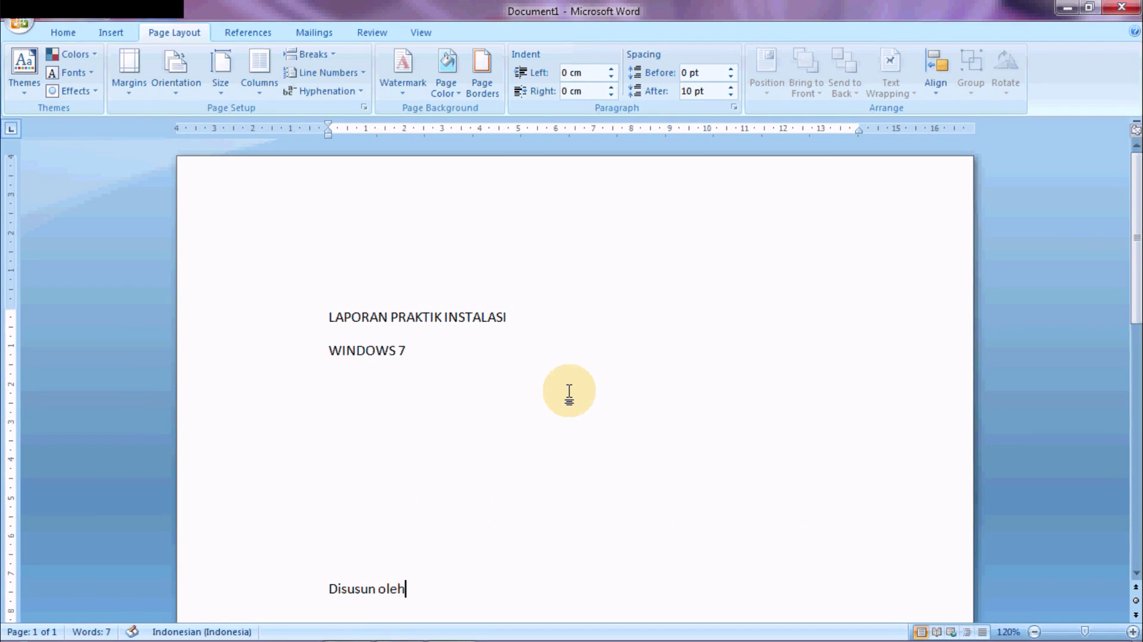
pyautogui.press('Return')
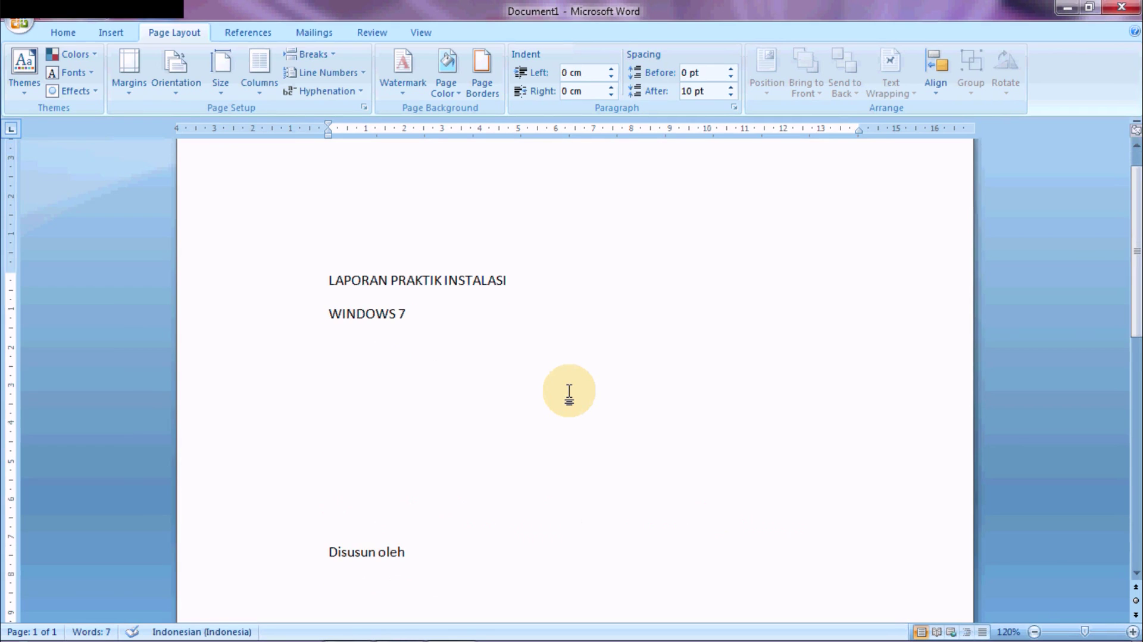
pyautogui.write('Susw')
pyautogui.write('ono')
pyautogui.press('Return')
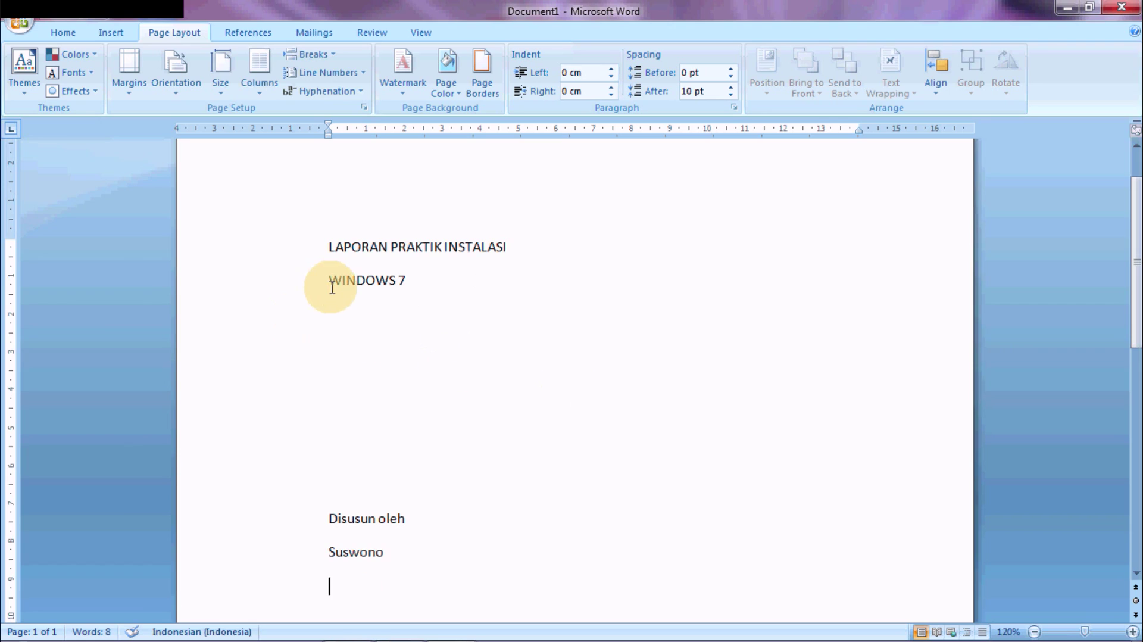
# - Re-break the title into 'LAPORAN PRAKTIK' and 'INSTALASI WINDOWS 7' lines, then select both
pyautogui.moveTo(327, 245)
pyautogui.mouseDown()
pyautogui.moveTo(370, 277)
pyautogui.moveTo(423, 293)
pyautogui.mouseUp()
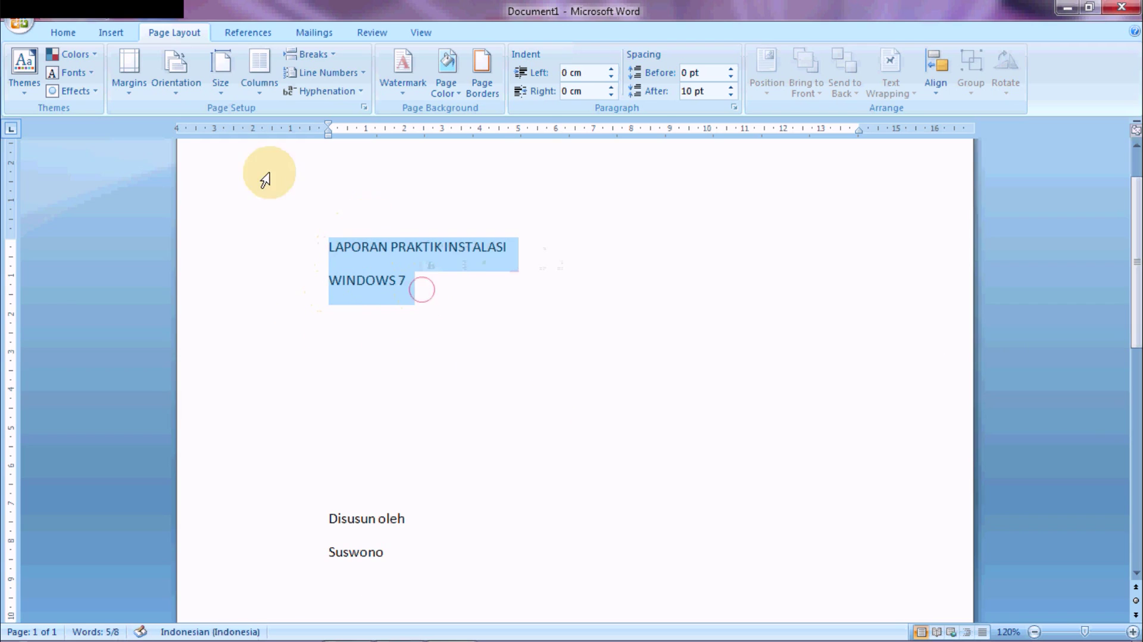
pyautogui.click(64, 35)
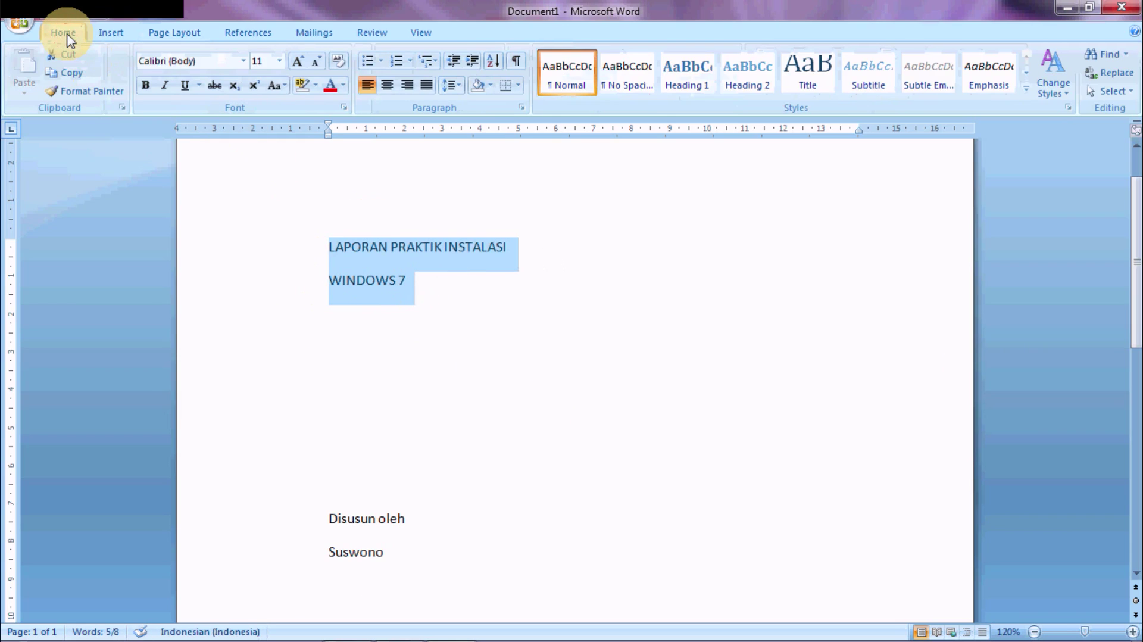
pyautogui.click(445, 246)
pyautogui.press('Return')
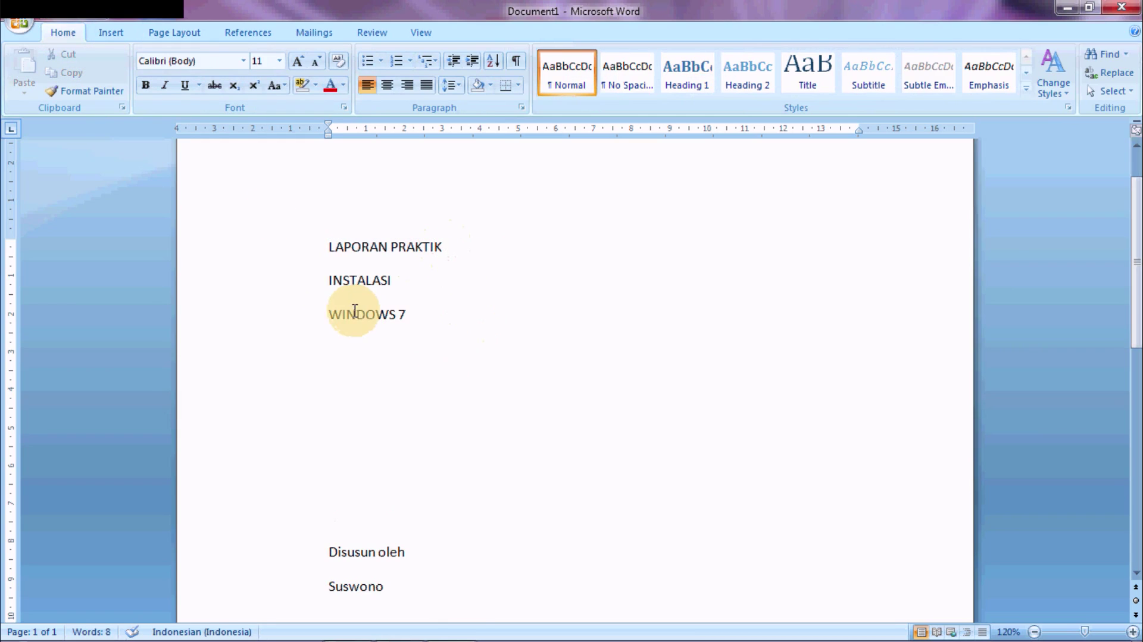
pyautogui.click(325, 314)
pyautogui.press('BackSpace')
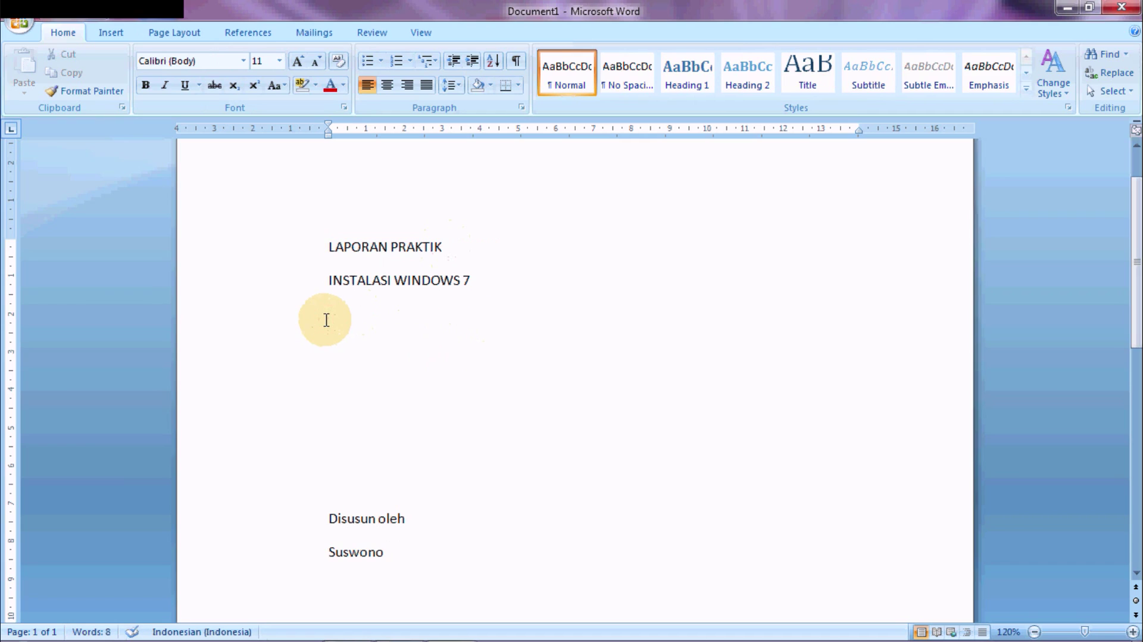
pyautogui.moveTo(326, 245); pyautogui.dragTo(473, 281)
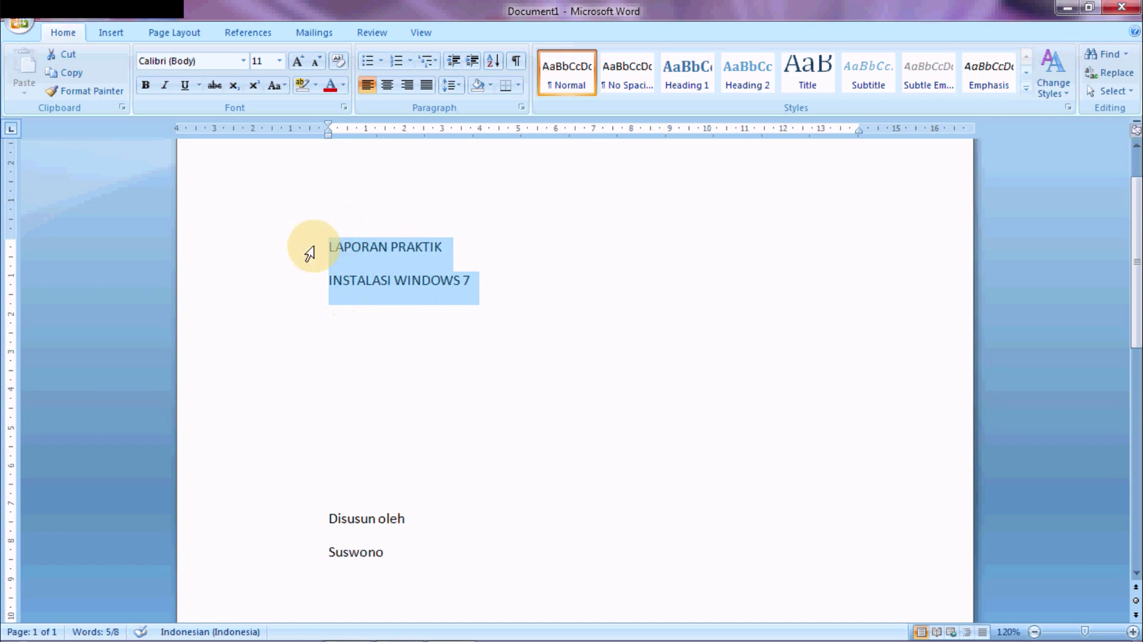
# - Format both title lines as Times New Roman, 20 pt, bold and centred
pyautogui.moveTo(330, 251); pyautogui.dragTo(491, 273)
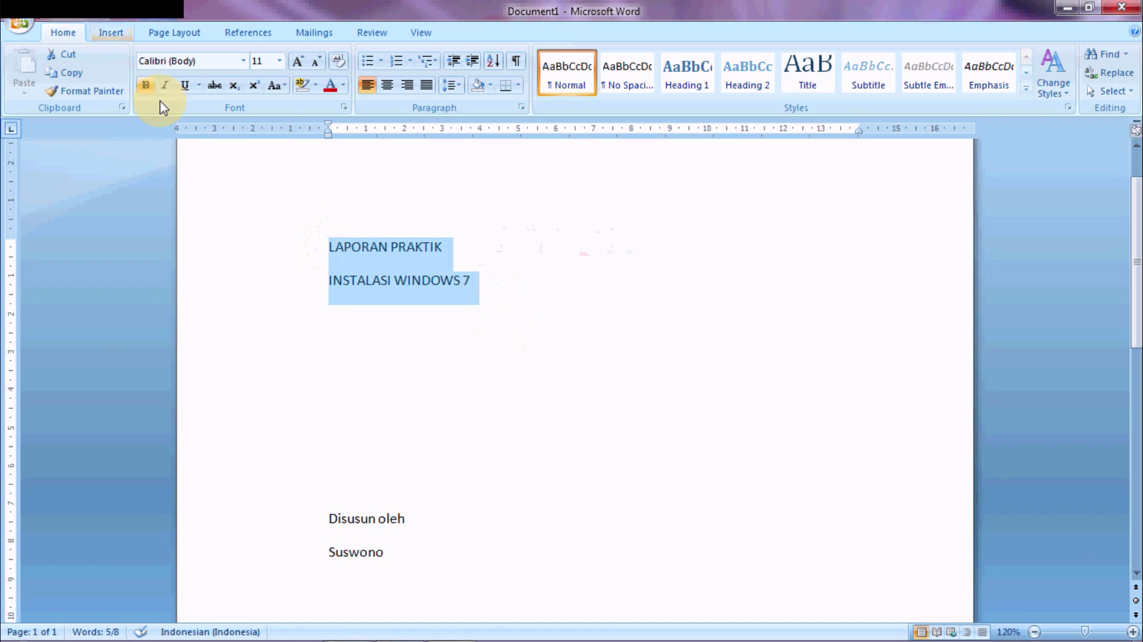
pyautogui.click(244, 62)
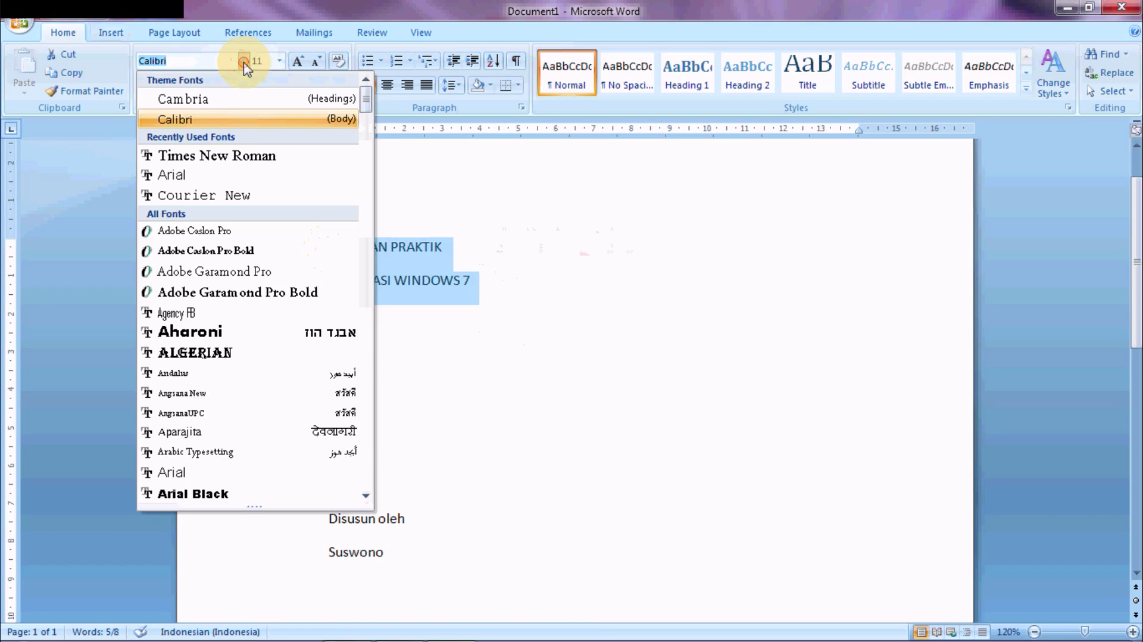
pyautogui.click(227, 159)
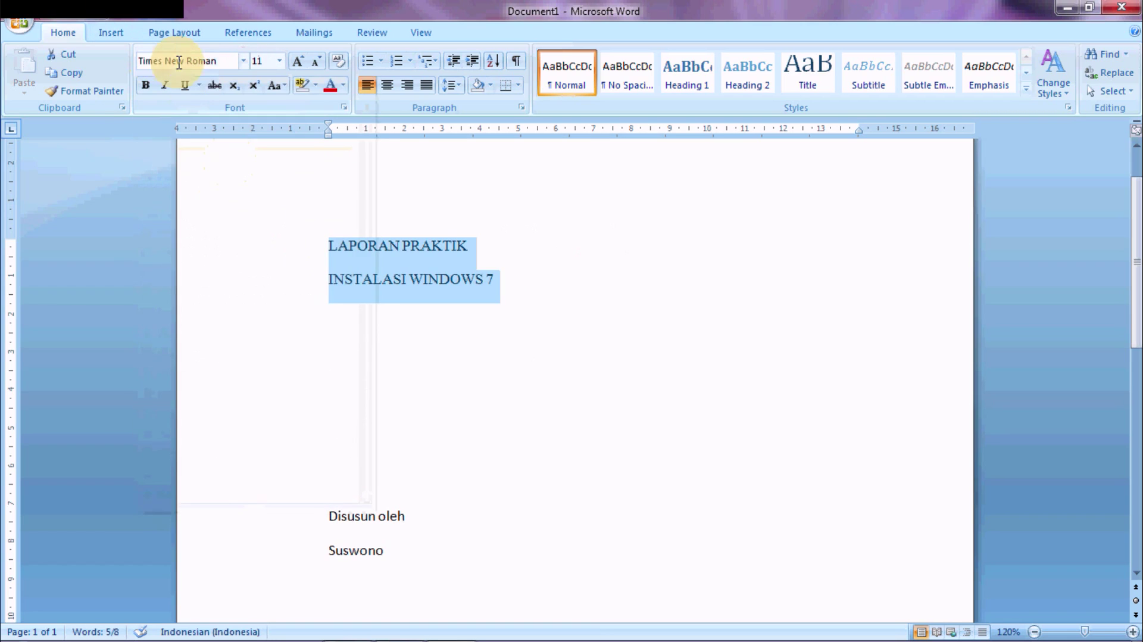
pyautogui.click(280, 61)
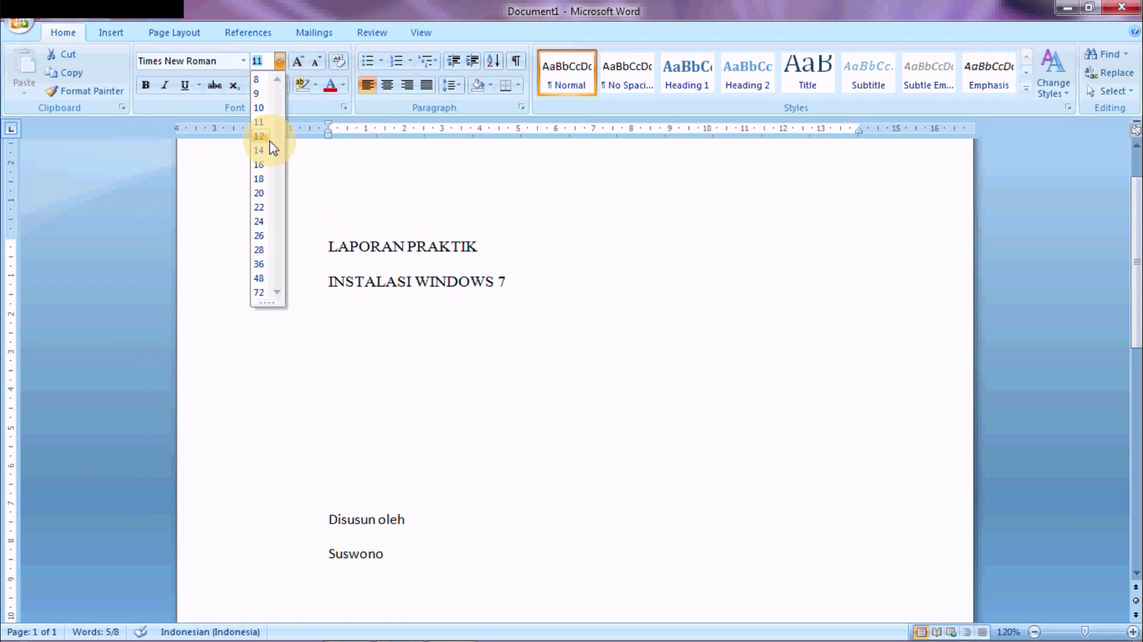
pyautogui.click(258, 193)
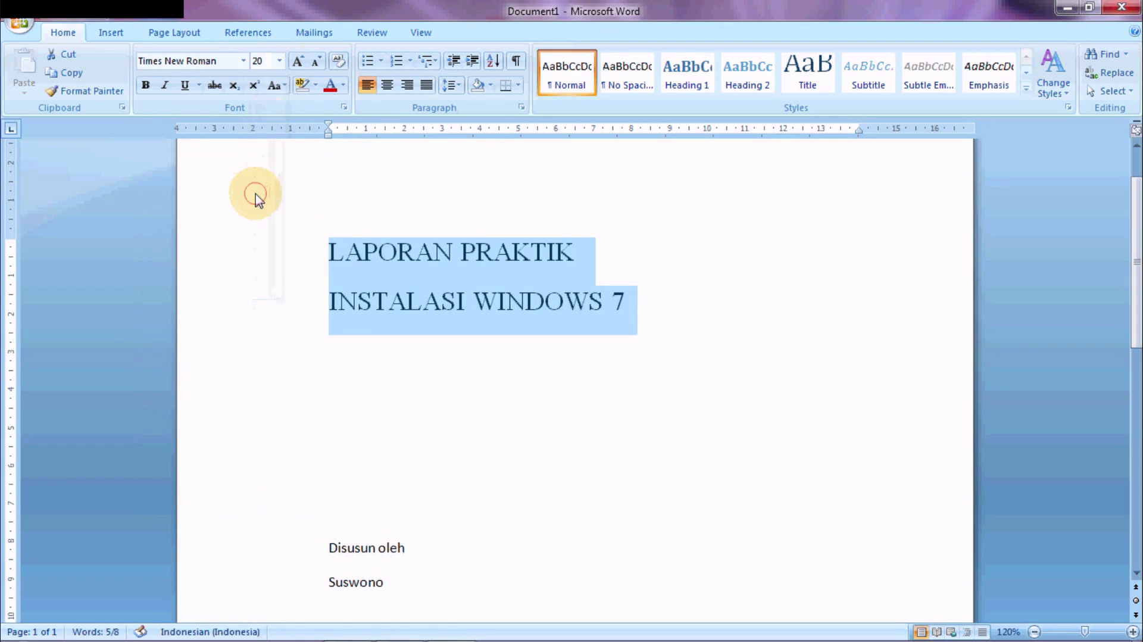
pyautogui.click(149, 91)
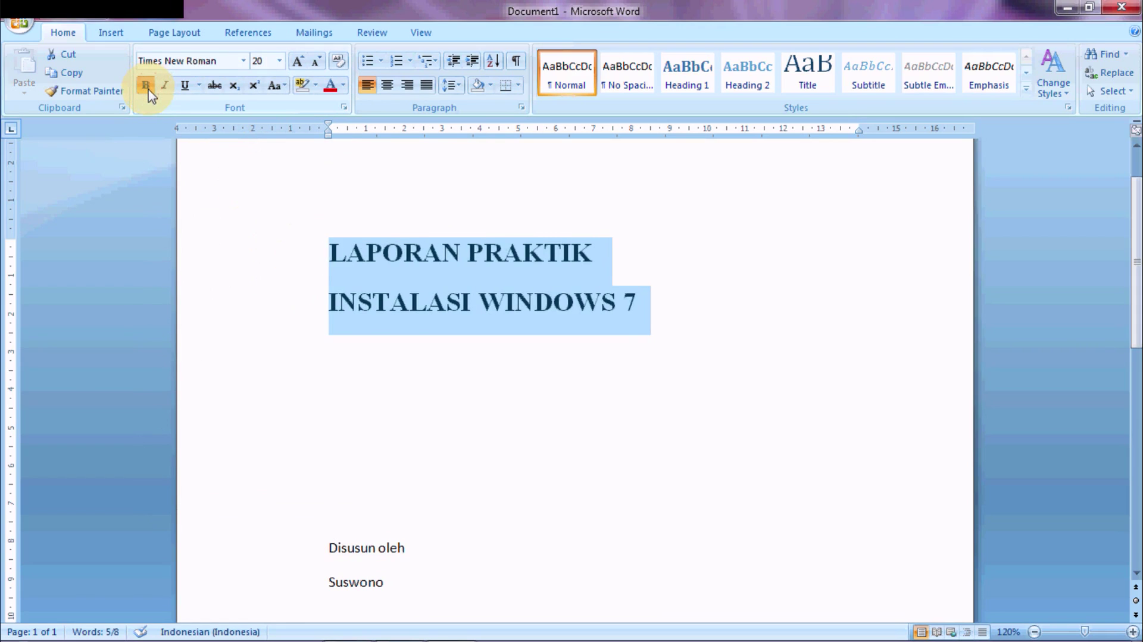
pyautogui.click(386, 87)
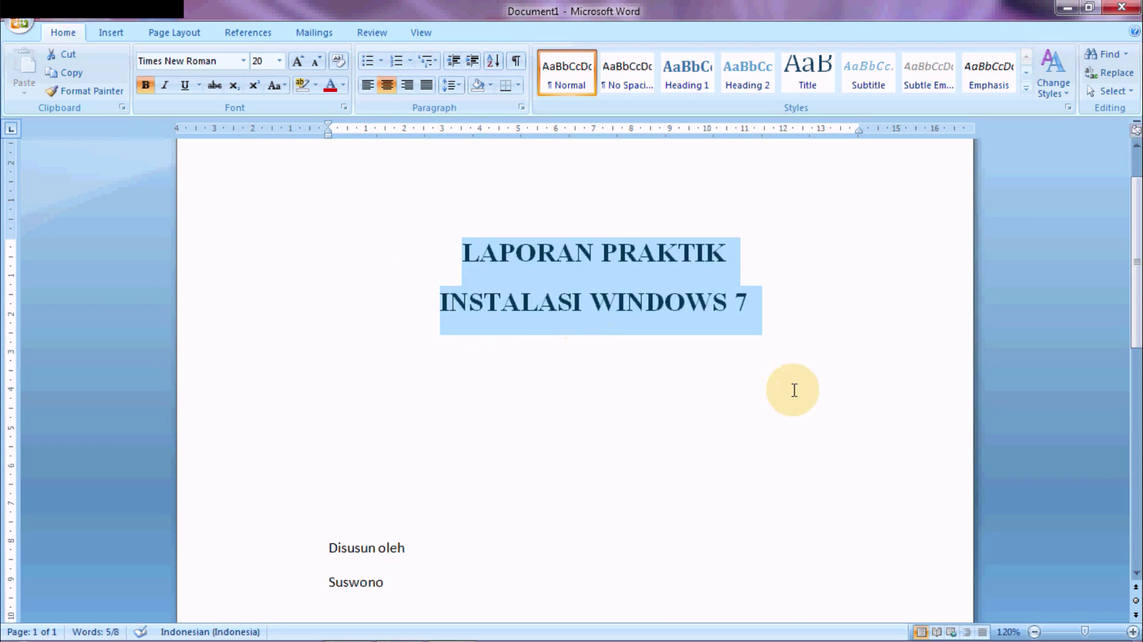
pyautogui.click(336, 550)
# - Make 'Disusun oleh' and the author's name Times New Roman 12 pt, centred, and zoom to 100%
pyautogui.moveTo(336, 550); pyautogui.dragTo(391, 581)
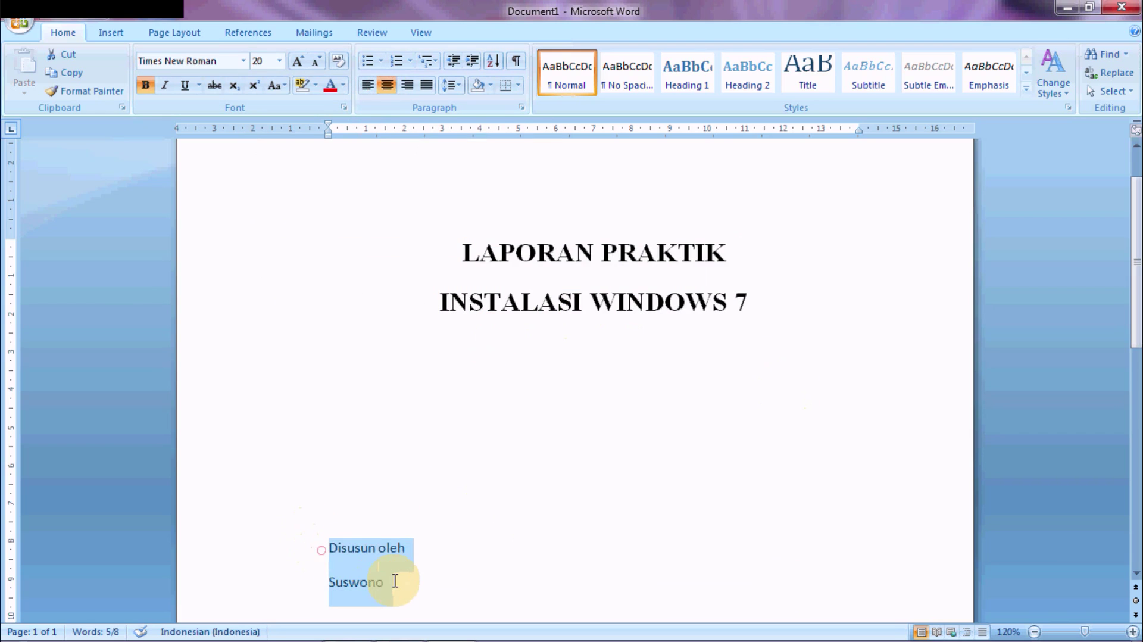
pyautogui.click(243, 62)
pyautogui.click(221, 153)
pyautogui.click(279, 60)
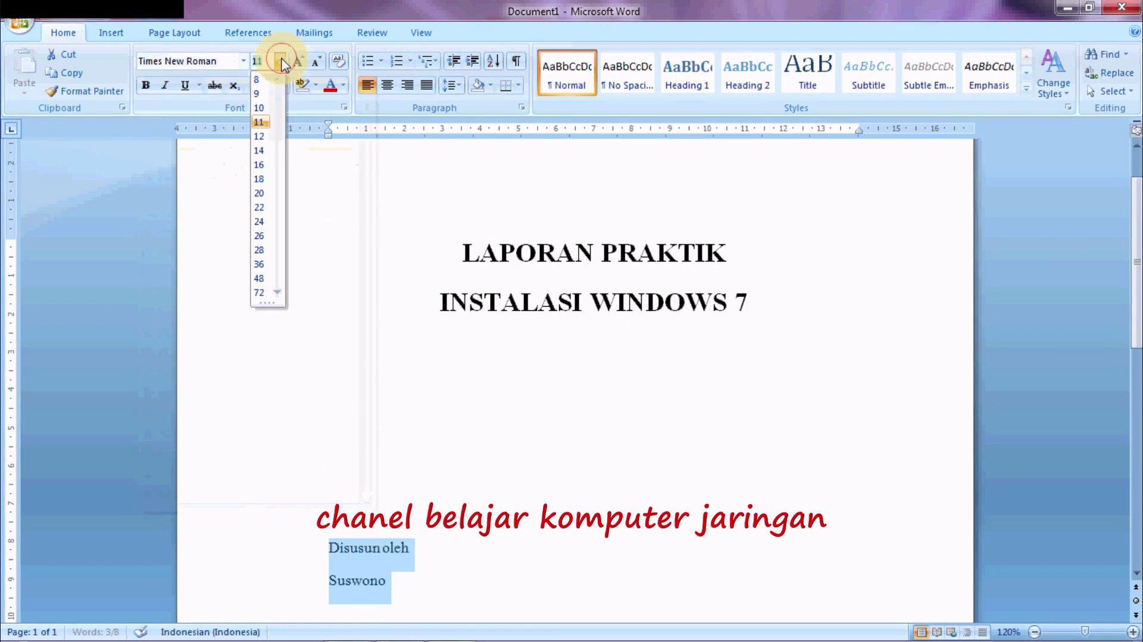
pyautogui.click(265, 135)
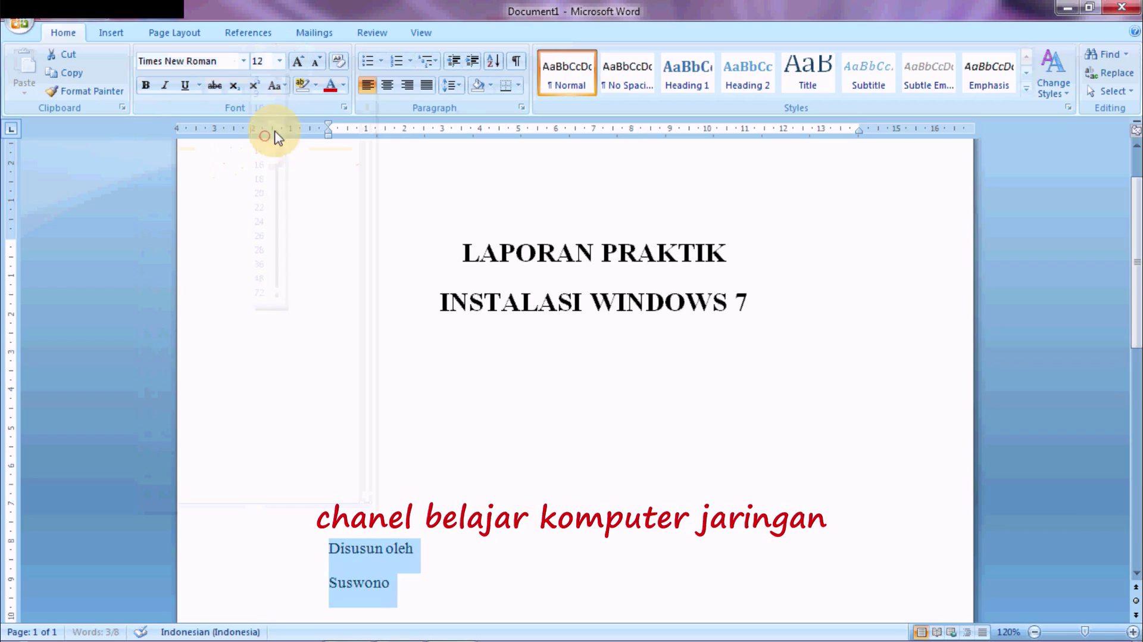
pyautogui.click(387, 85)
pyautogui.moveTo(1137, 316); pyautogui.dragTo(1132, 297)
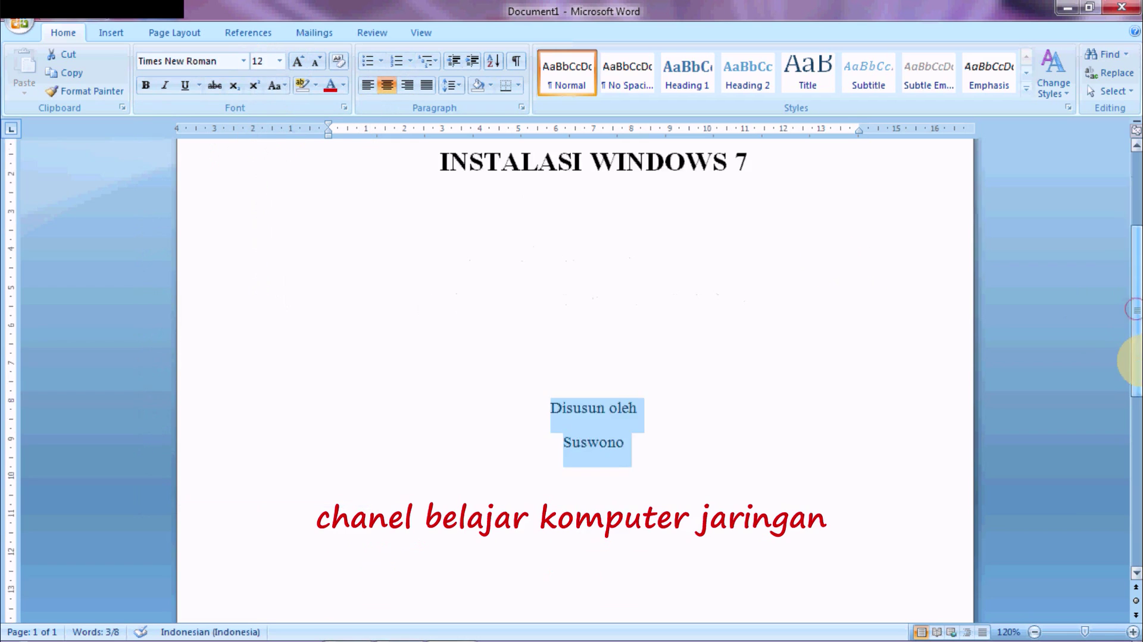
pyautogui.moveTo(1053, 625)
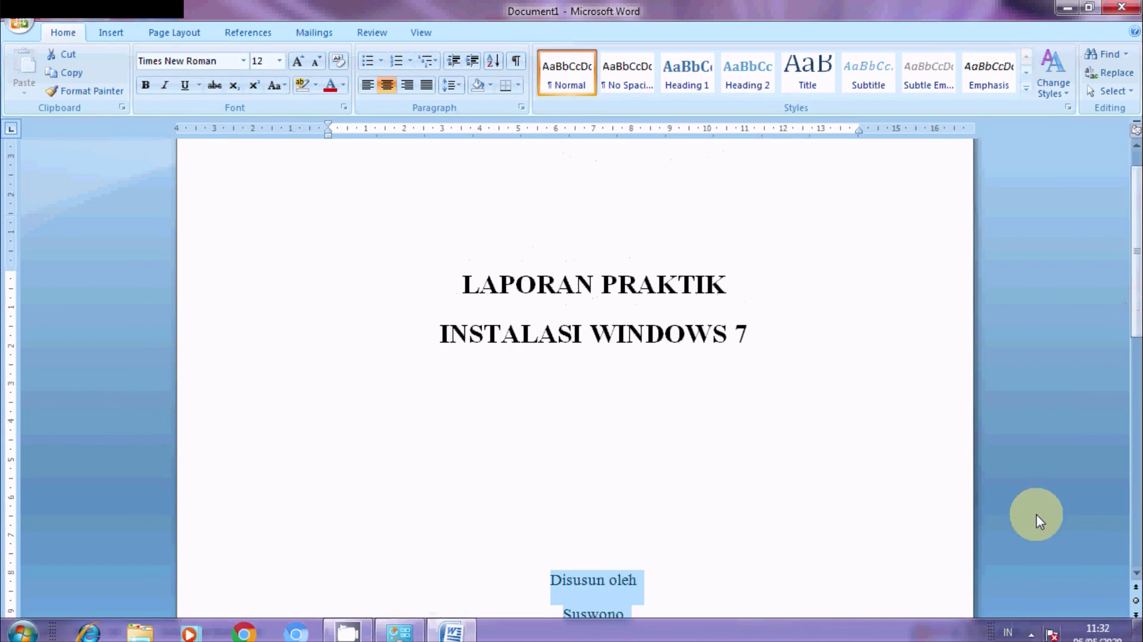
pyautogui.click(1035, 632)
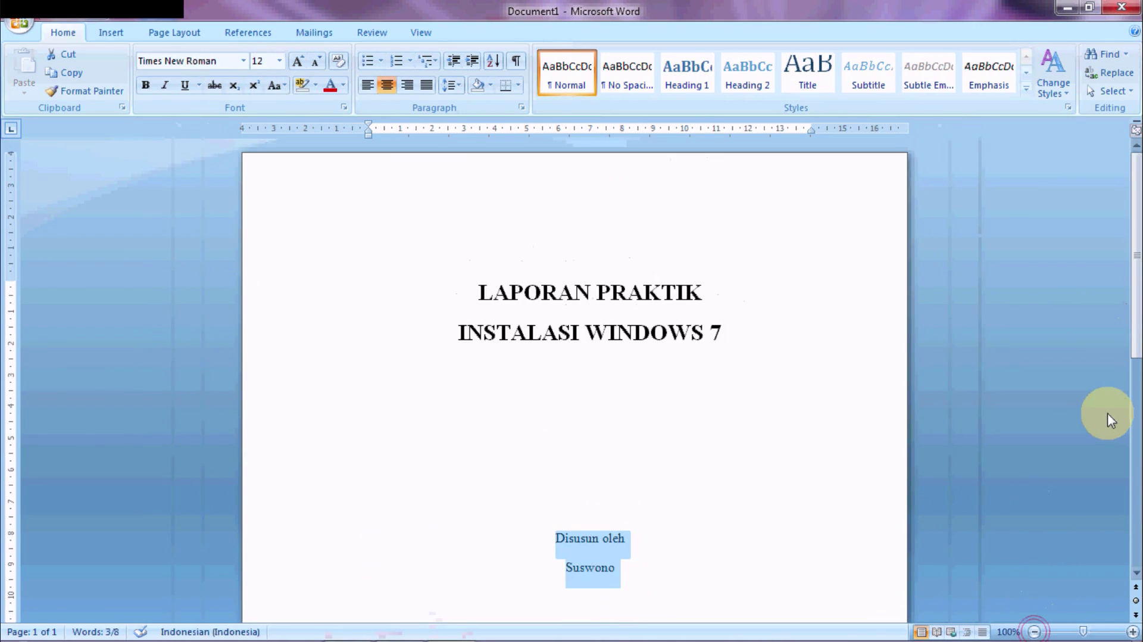
pyautogui.moveTo(1133, 315); pyautogui.dragTo(1134, 369)
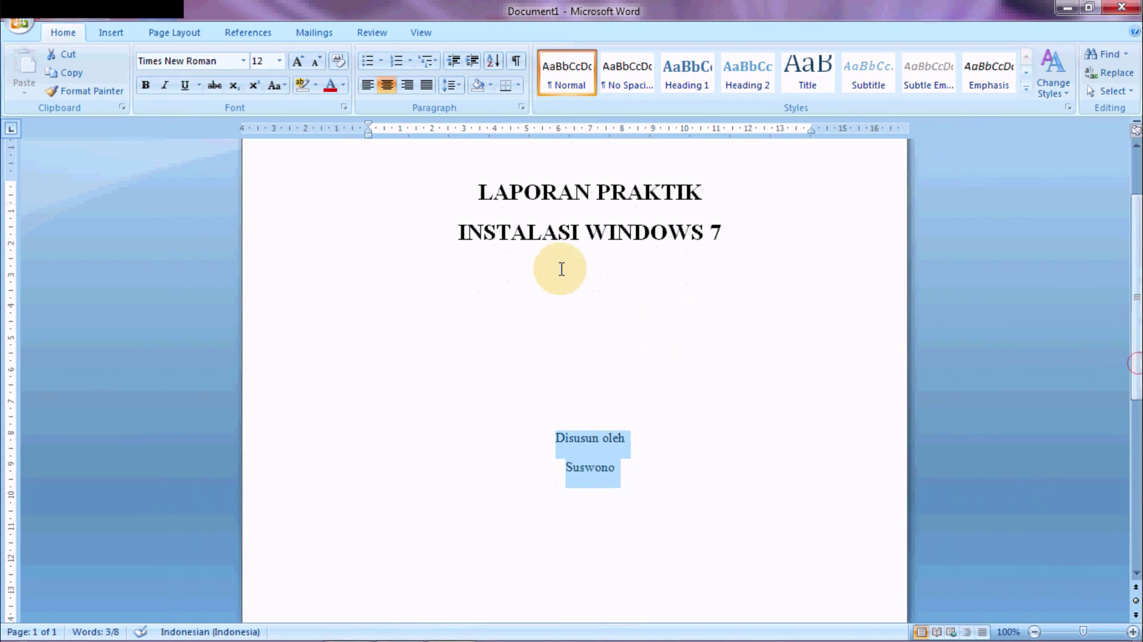
pyautogui.click(566, 280)
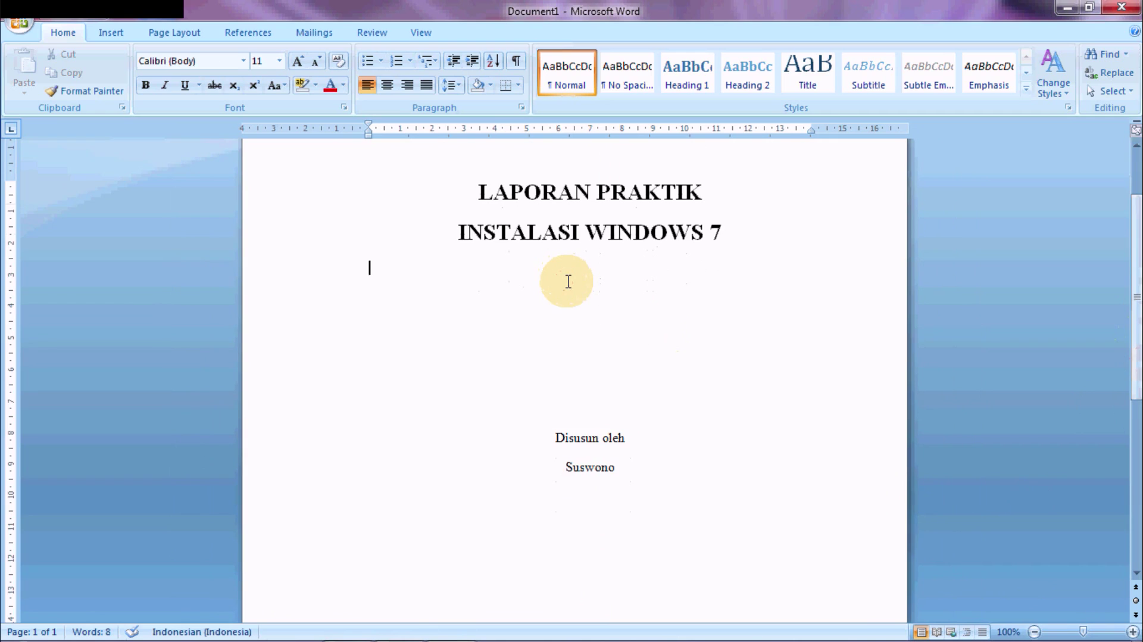
# - Draw a tall narrow rectangle below the title, fill it black, and shift it right
pyautogui.click(111, 34)
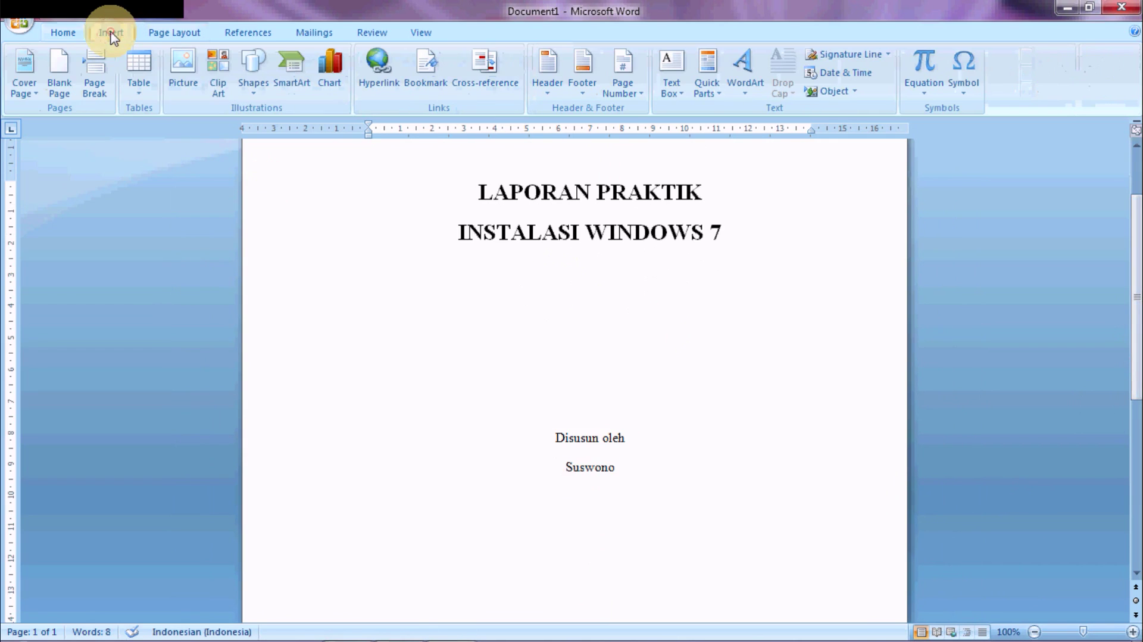
pyautogui.click(256, 90)
pyautogui.click(298, 127)
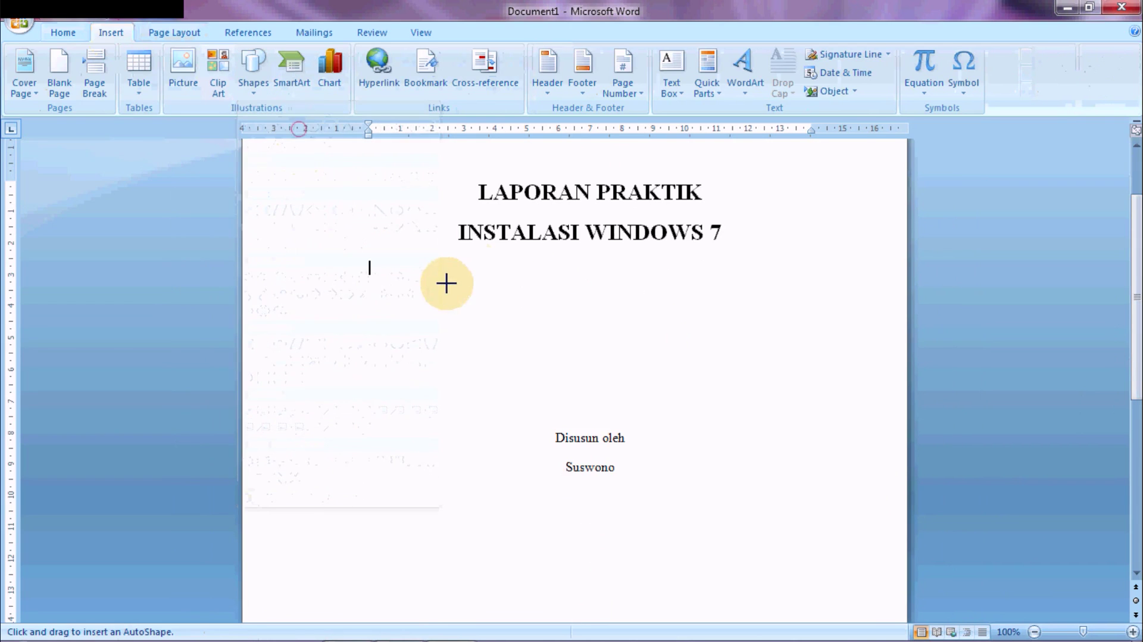
pyautogui.moveTo(471, 269); pyautogui.dragTo(485, 420)
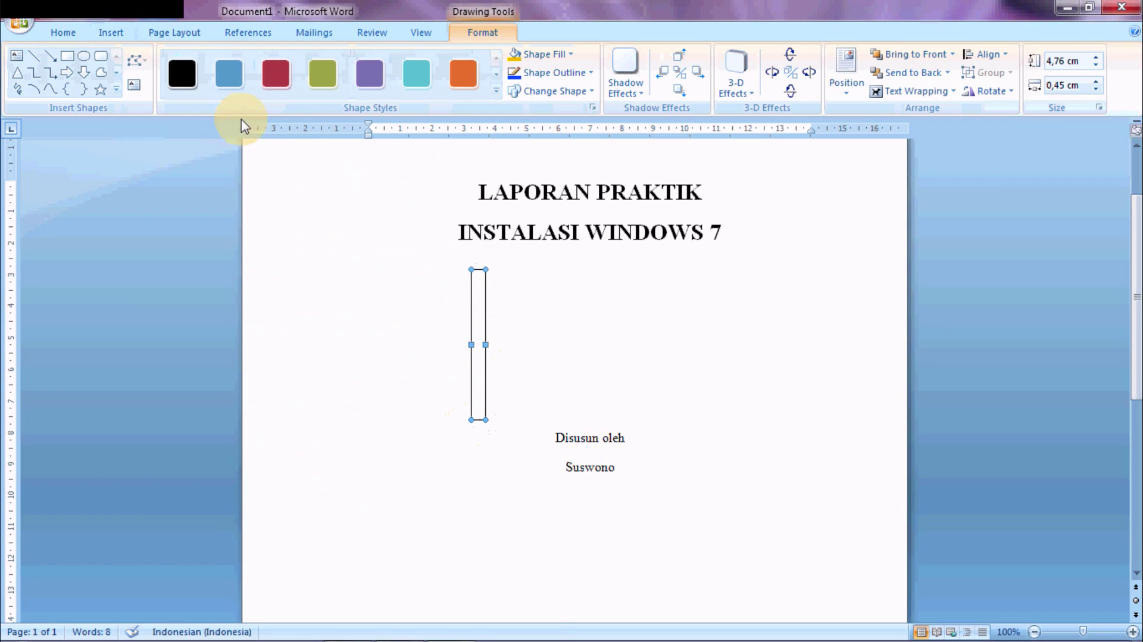
pyautogui.rightClick(482, 352)
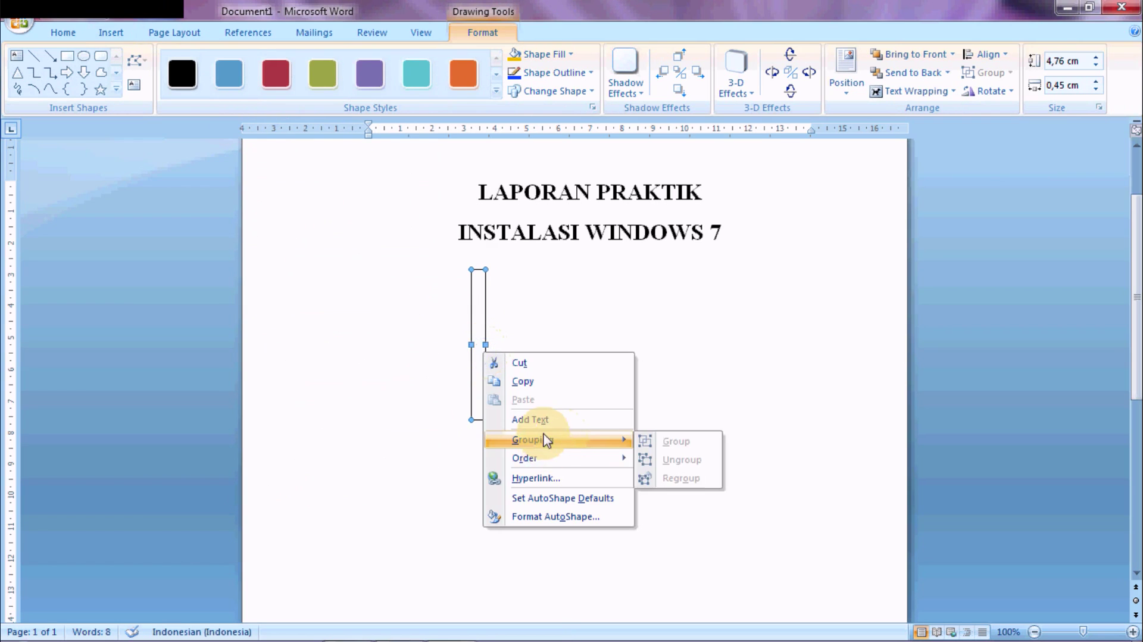
pyautogui.click(539, 516)
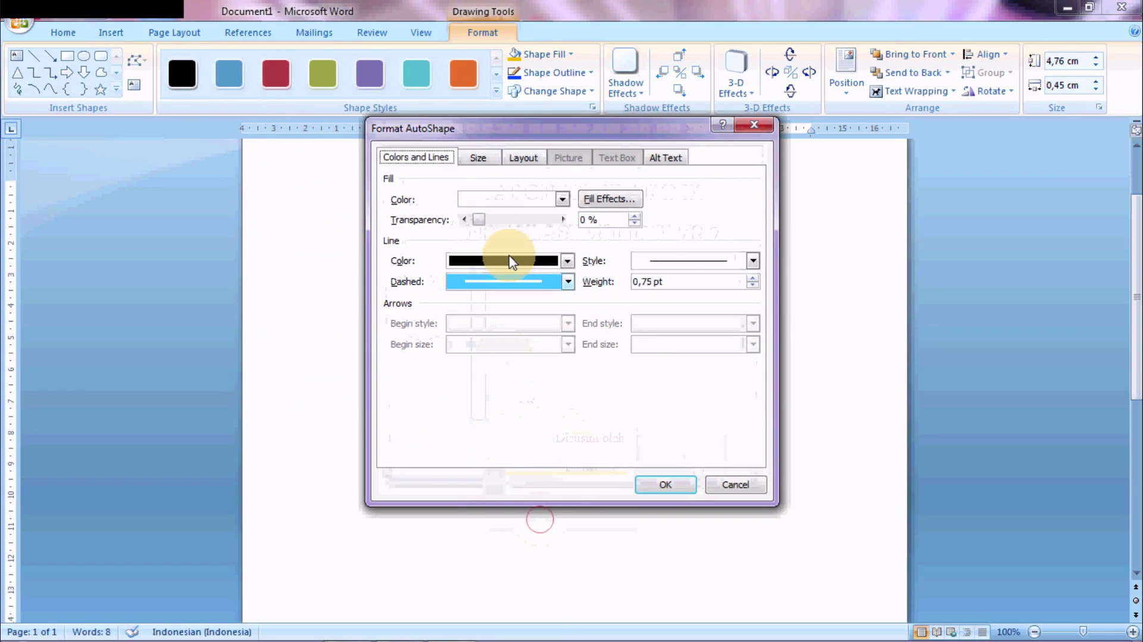
pyautogui.click(563, 200)
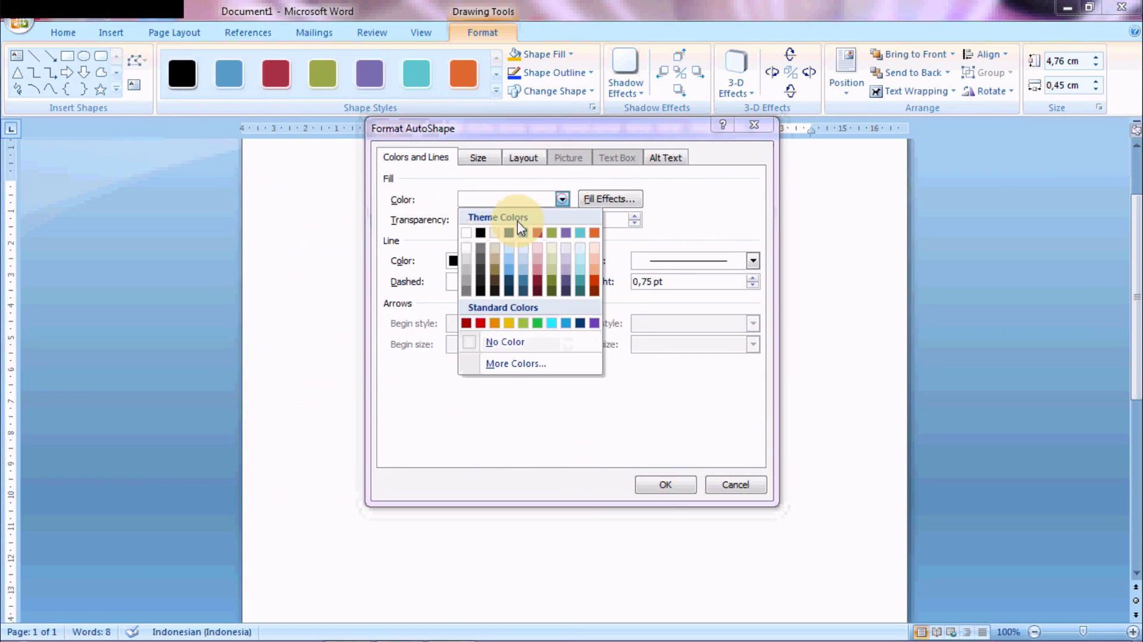
pyautogui.click(483, 231)
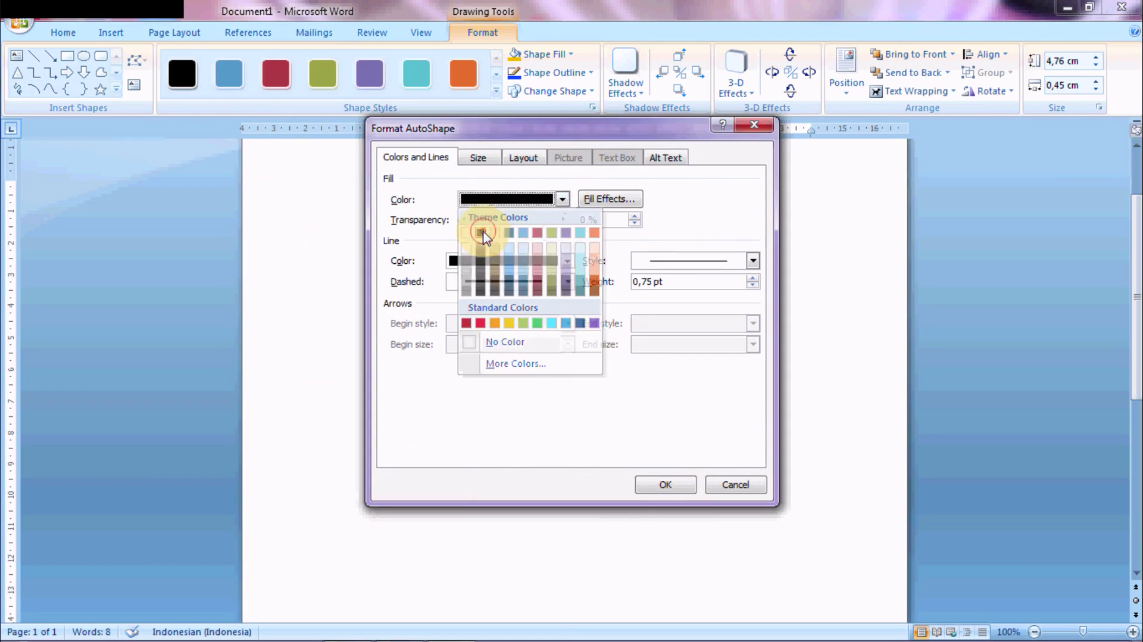
pyautogui.click(661, 484)
pyautogui.moveTo(477, 329); pyautogui.dragTo(510, 331)
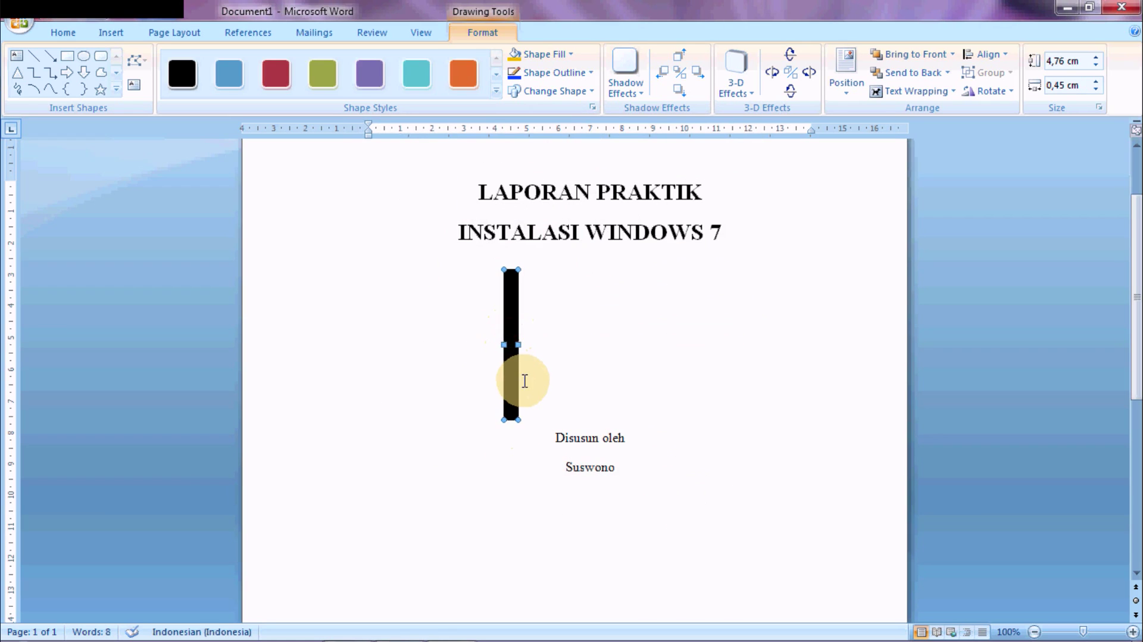
# - Duplicate the black bar to make three evenly spaced vertical bars
pyautogui.hotkey('ctrl', 'd')
pyautogui.hotkey('ctrl', 'd')
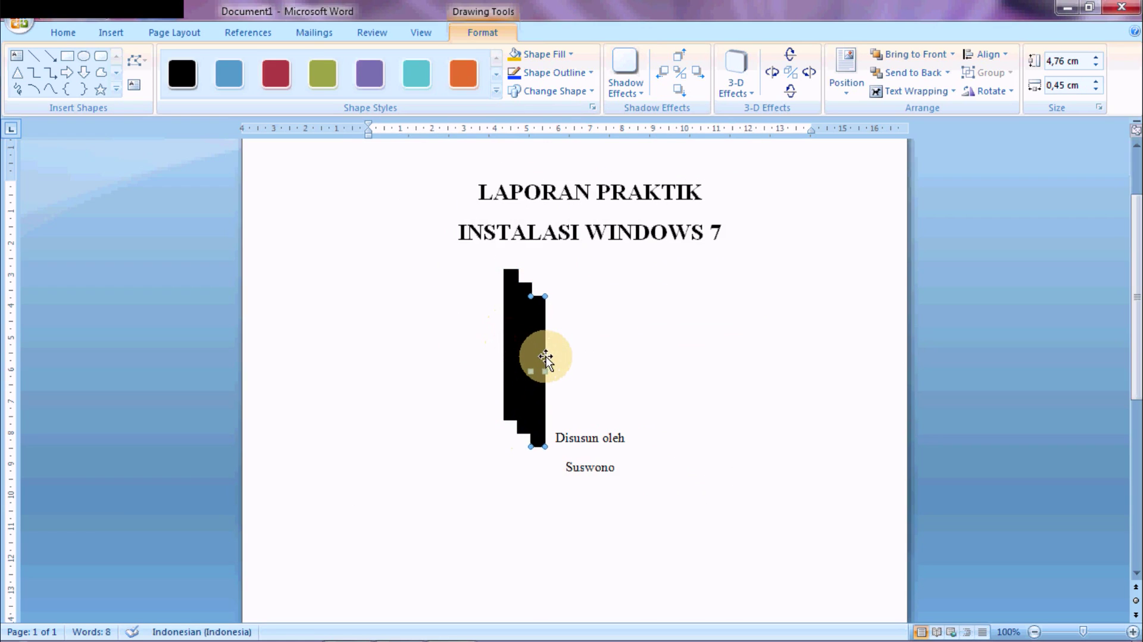
pyautogui.moveTo(545, 356); pyautogui.dragTo(645, 314)
pyautogui.moveTo(525, 342)
pyautogui.mouseDown()
pyautogui.moveTo(576, 320)
pyautogui.moveTo(525, 318)
pyautogui.mouseUp()
pyautogui.moveTo(642, 361); pyautogui.dragTo(628, 362)
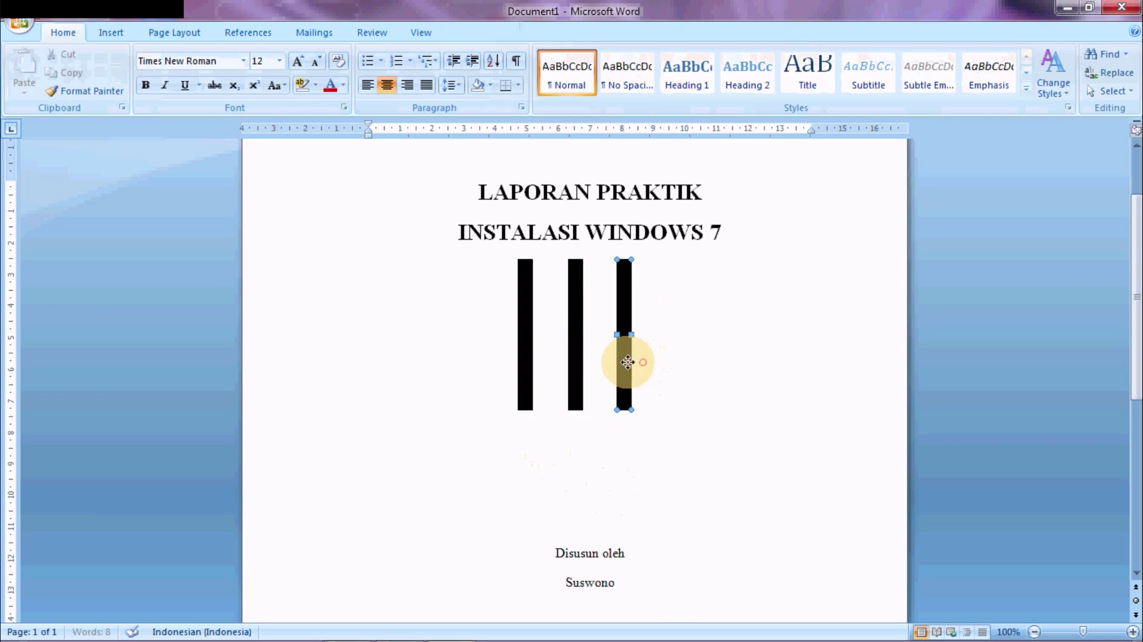
# - Lengthen the middle bar up toward the title, then nudge all three bars down together
pyautogui.click(578, 363)
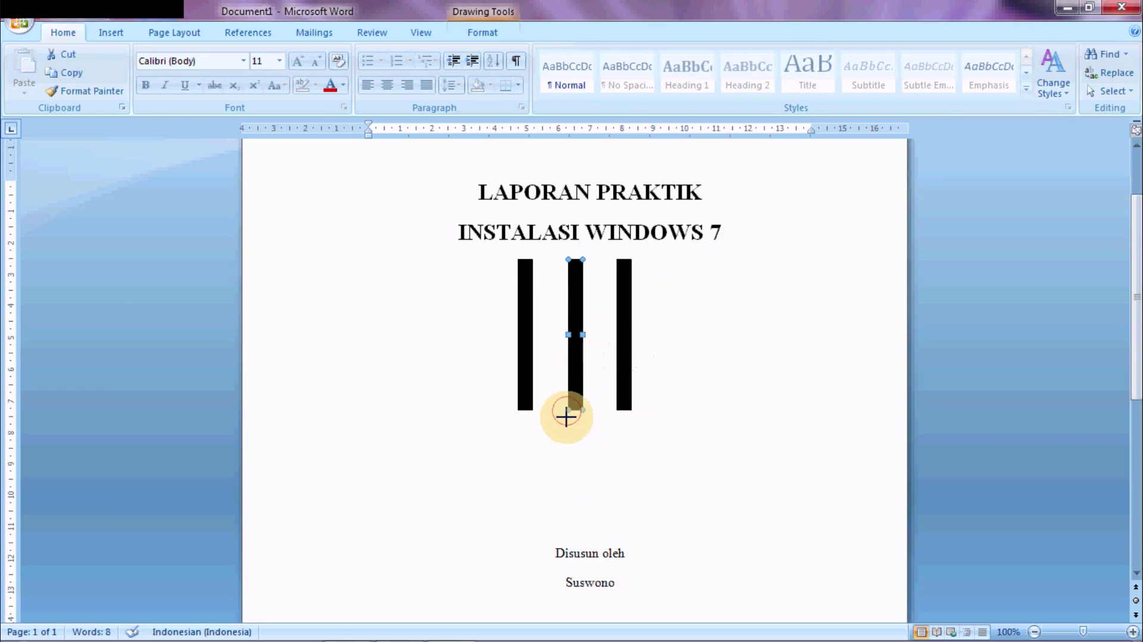
pyautogui.moveTo(566, 416); pyautogui.dragTo(565, 446)
pyautogui.moveTo(569, 258); pyautogui.dragTo(561, 225)
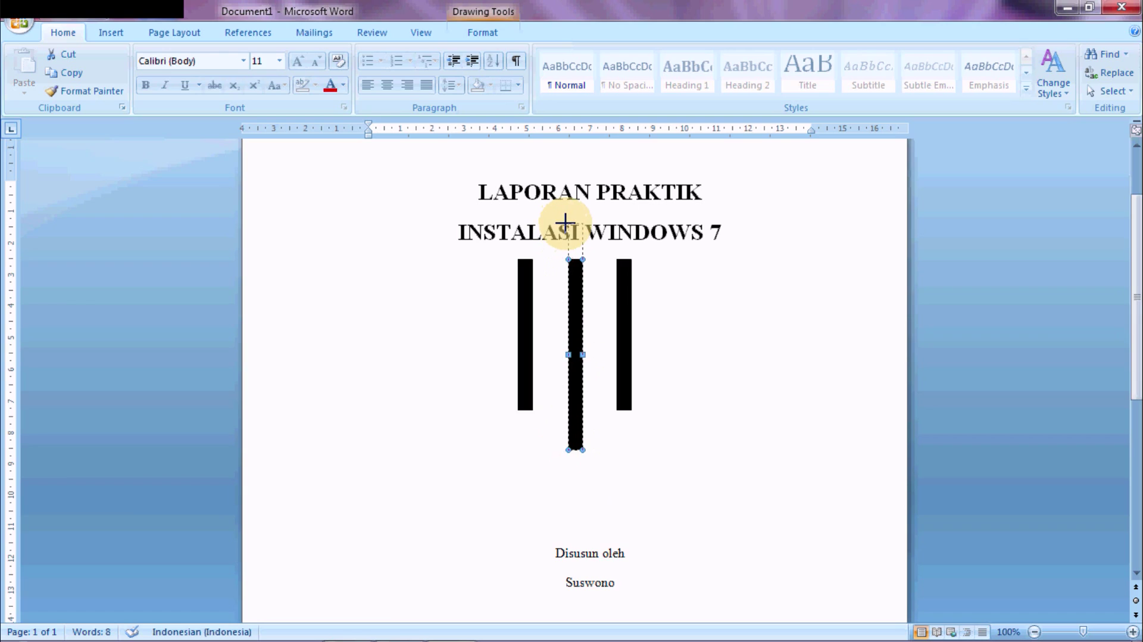
pyautogui.moveTo(564, 222); pyautogui.dragTo(564, 224)
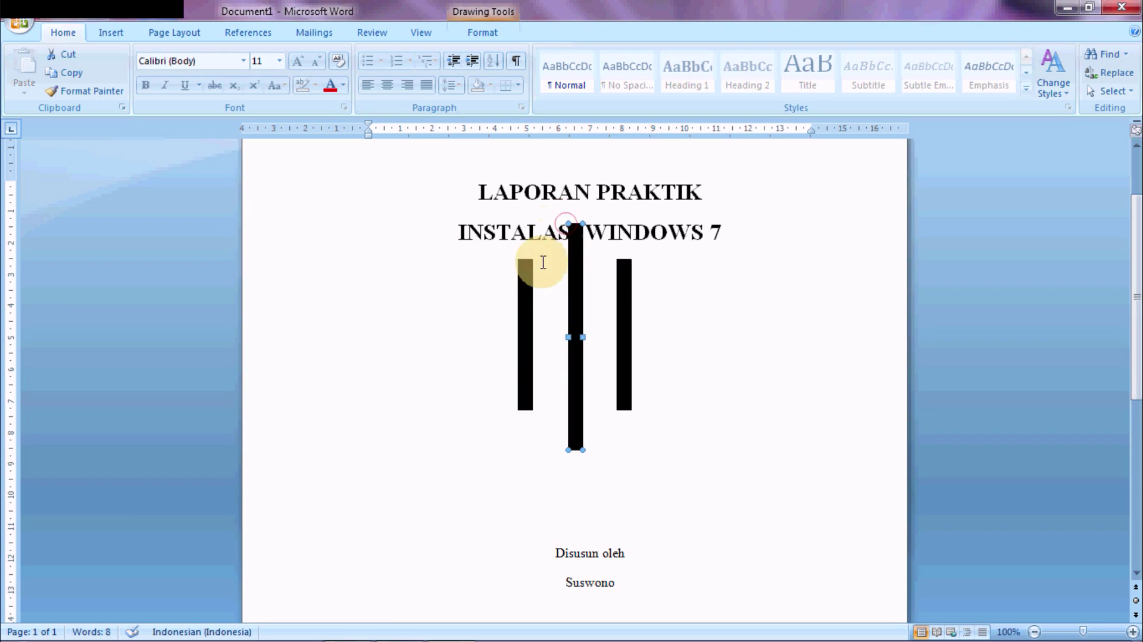
pyautogui.keyDown('shift'); pyautogui.click(523, 348); pyautogui.keyUp('shift')
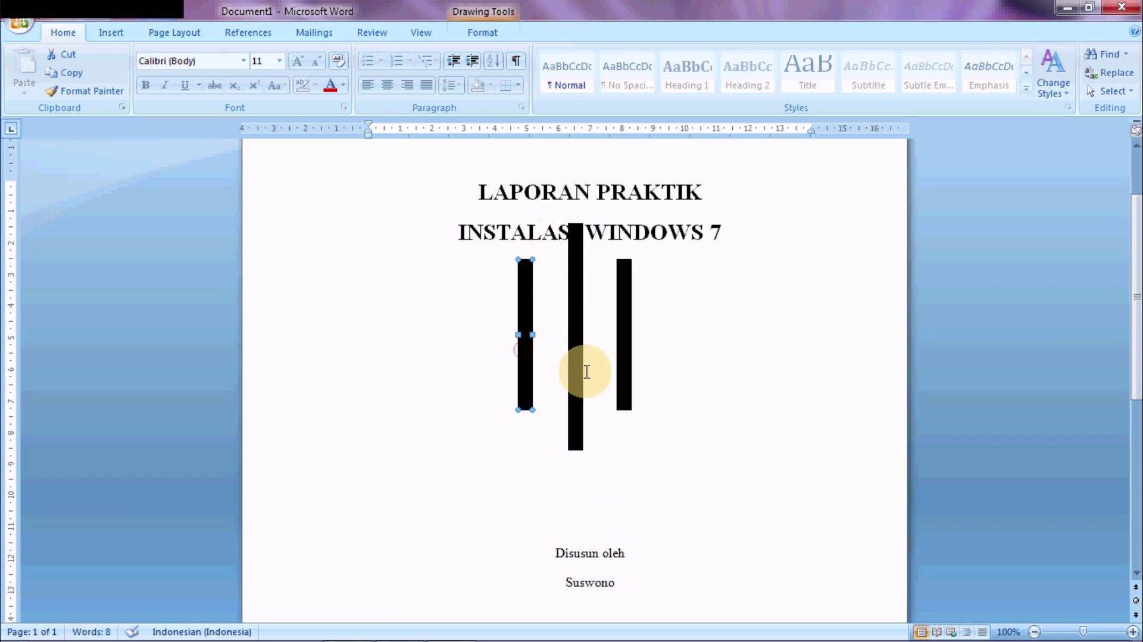
pyautogui.keyDown('shift'); pyautogui.click(634, 381); pyautogui.keyUp('shift')
pyautogui.press('Down')
pyautogui.press('Down')
pyautogui.press('Down')
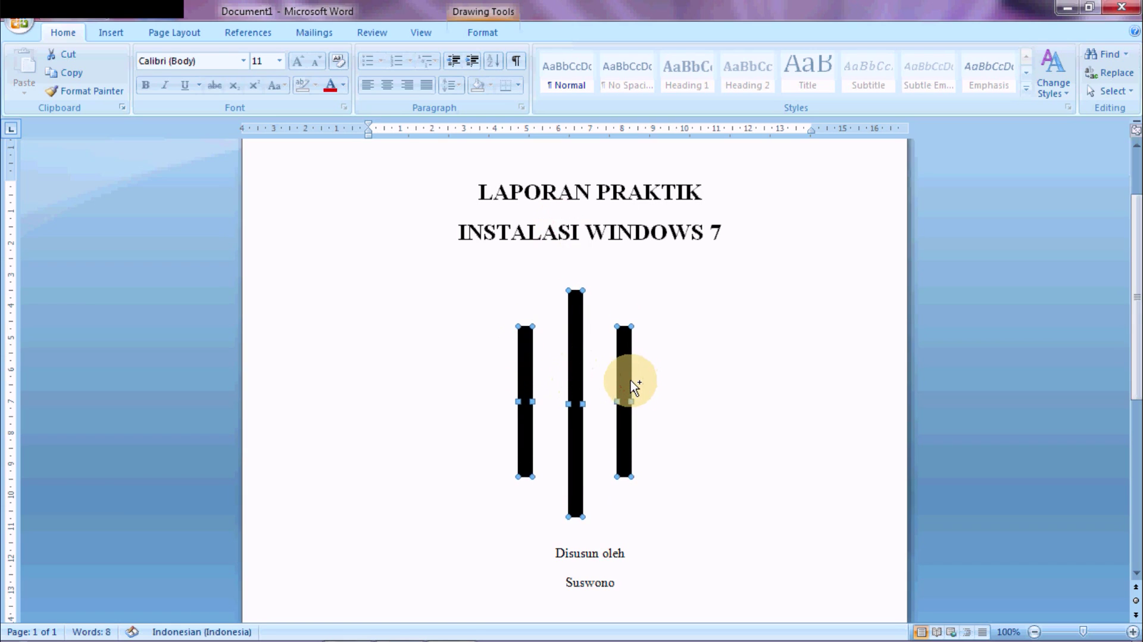
# - Push the author block down and add 'Chanel Belajar Komputer Jaringan' and 'Tahun 2020' lines below it
pyautogui.click(542, 543)
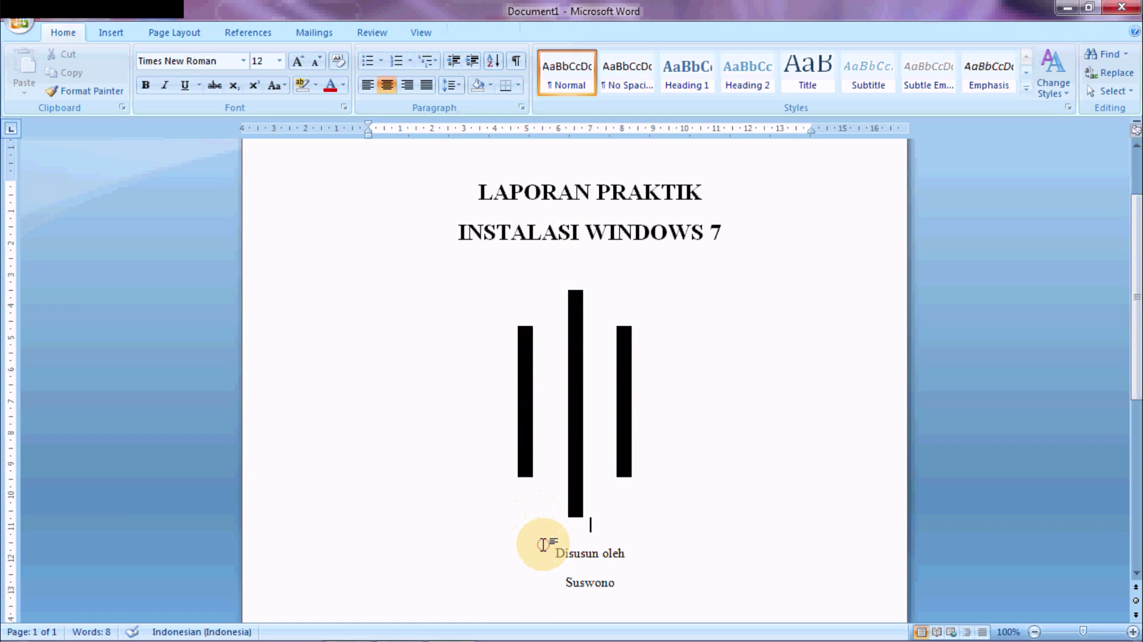
pyautogui.click(544, 546)
pyautogui.press('Return')
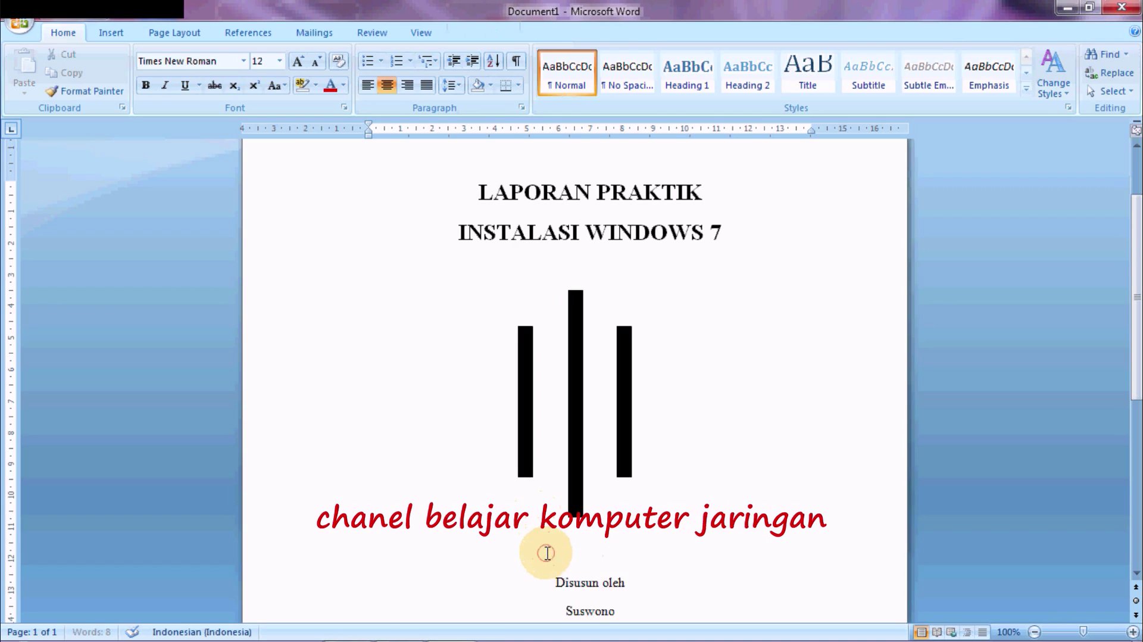
pyautogui.press('Return')
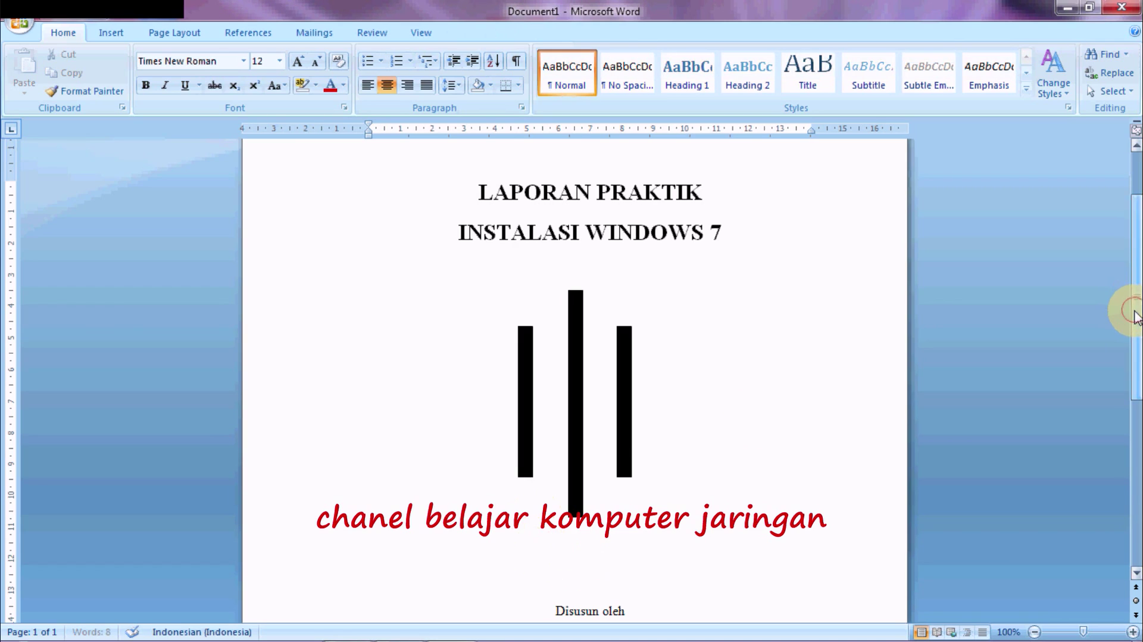
pyautogui.moveTo(1134, 292); pyautogui.dragTo(1134, 411)
pyautogui.click(623, 373)
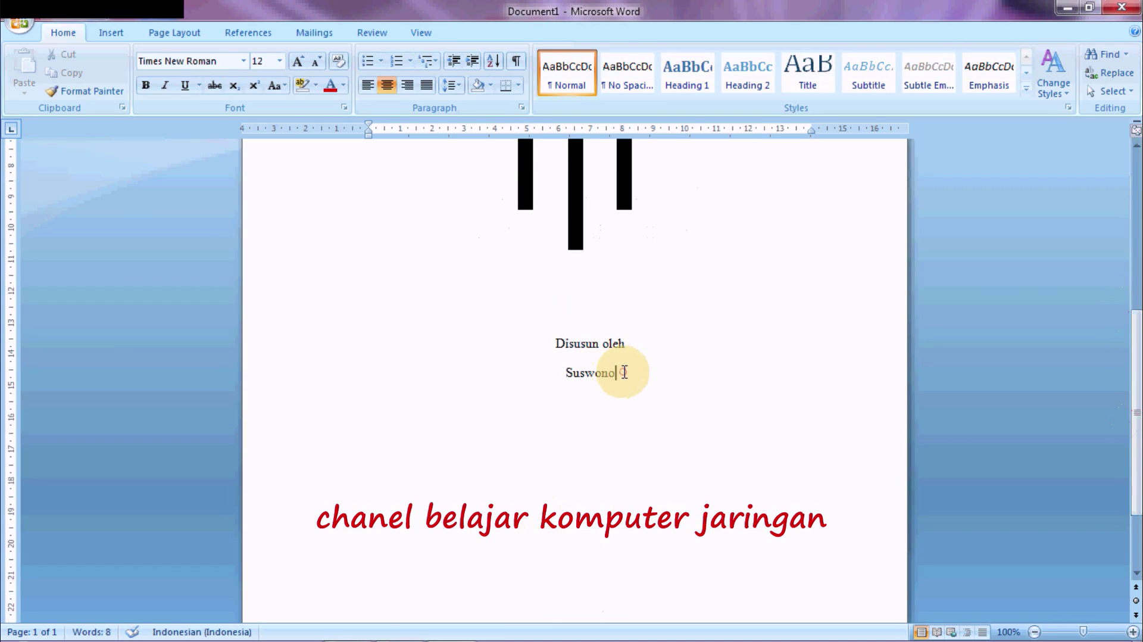
pyautogui.press('Return')
pyautogui.press('Return')
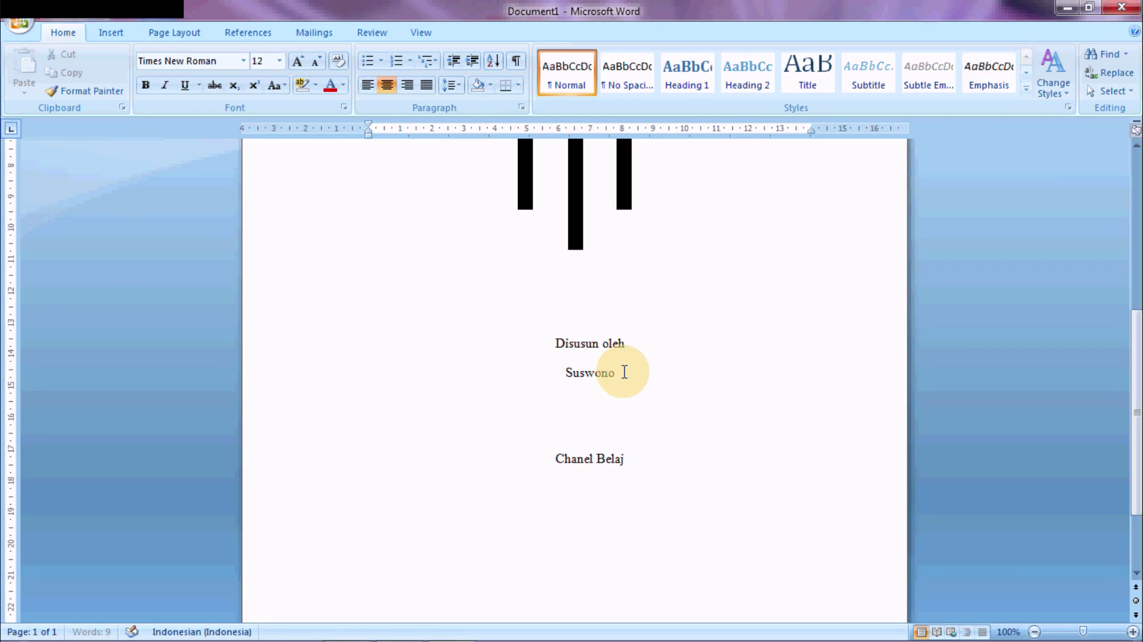
pyautogui.write('ar Komputer Jaringan Tahun 2')
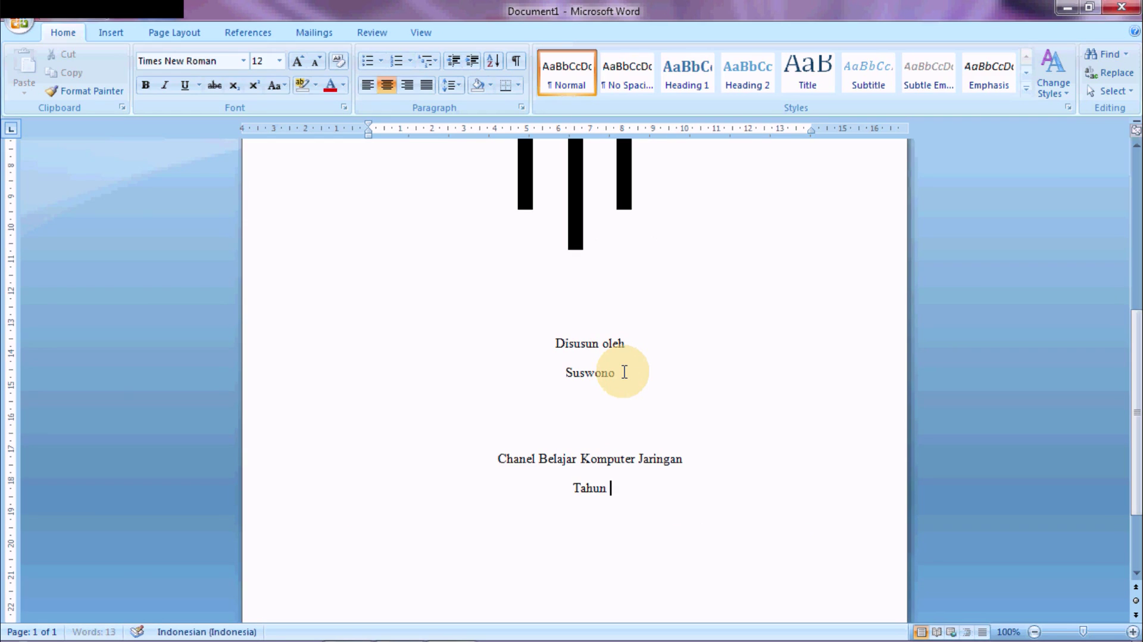
pyautogui.write('020')
# - Set the channel line to 20 pt and 'Tahun 2020' to 14 pt, then bold both lines
pyautogui.moveTo(494, 459); pyautogui.dragTo(722, 472)
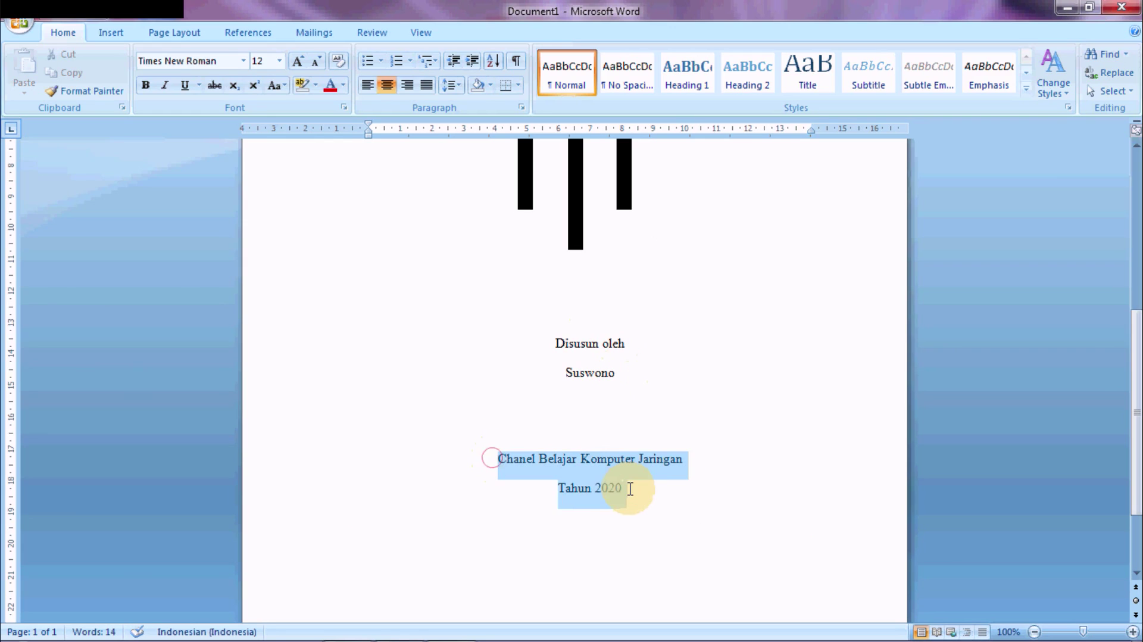
pyautogui.press('Left')
pyautogui.keyDown('shift'); pyautogui.click(718, 460); pyautogui.keyUp('shift')
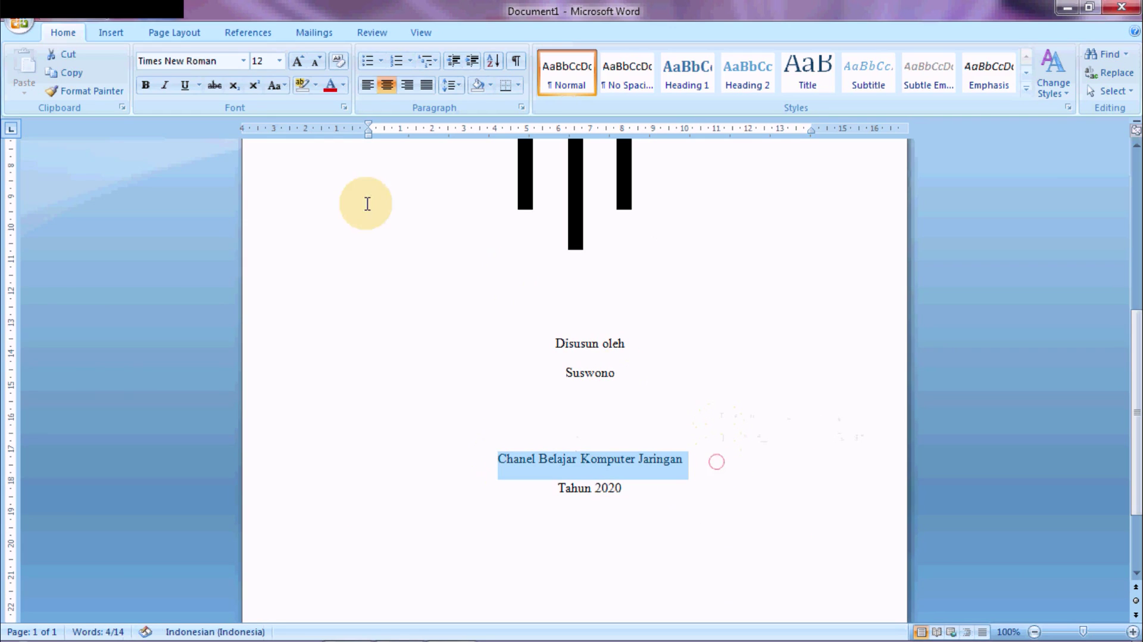
pyautogui.click(279, 67)
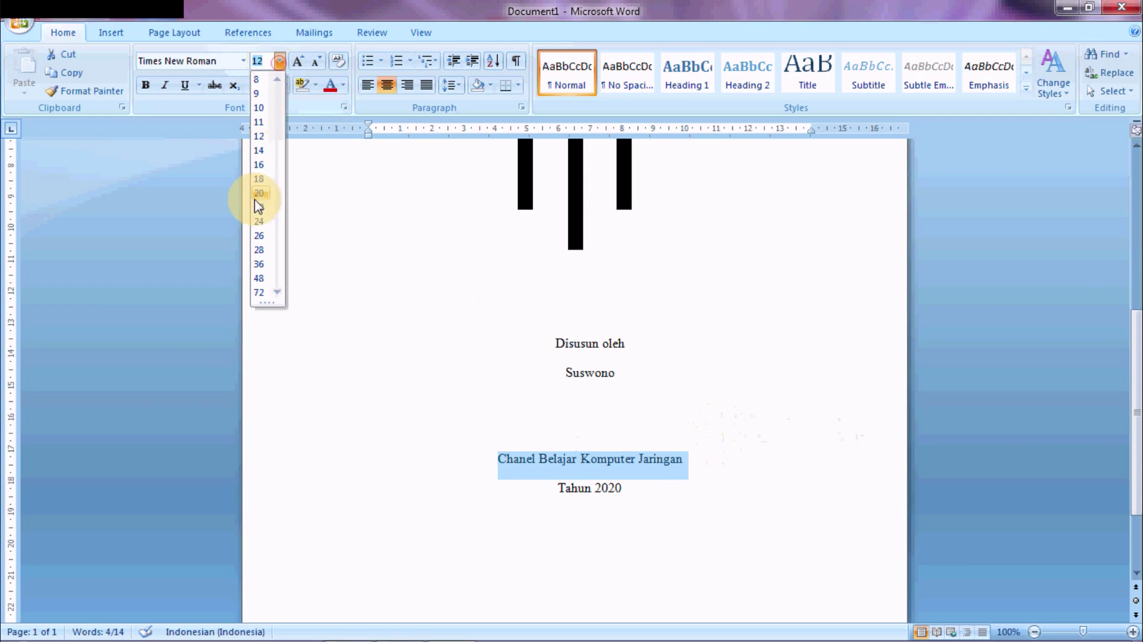
pyautogui.click(257, 190)
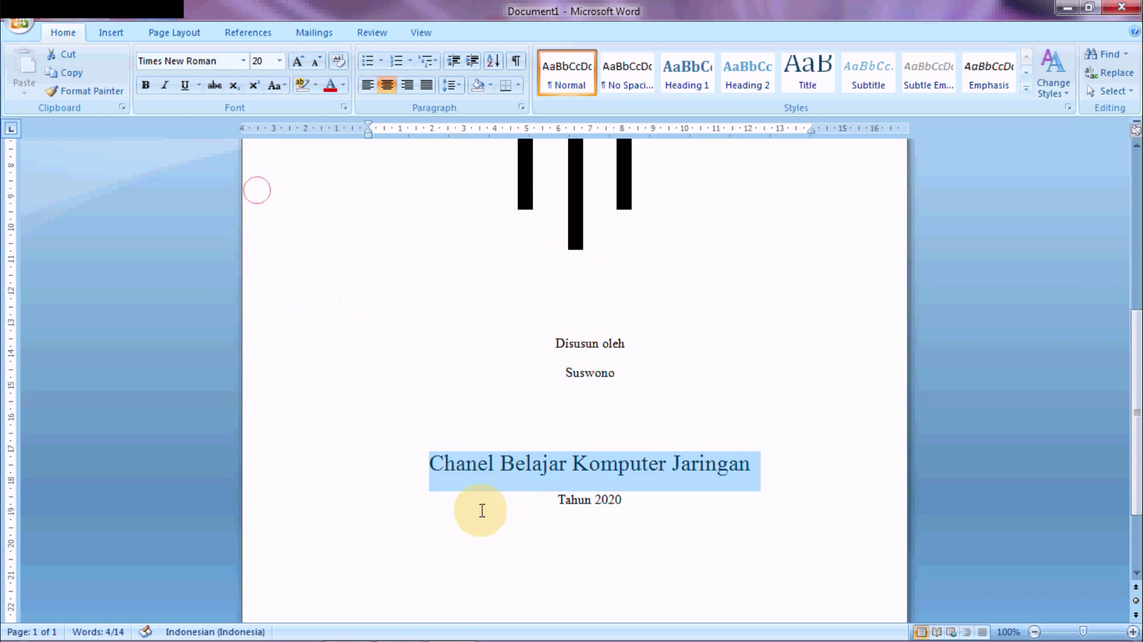
pyautogui.moveTo(554, 500); pyautogui.dragTo(636, 500)
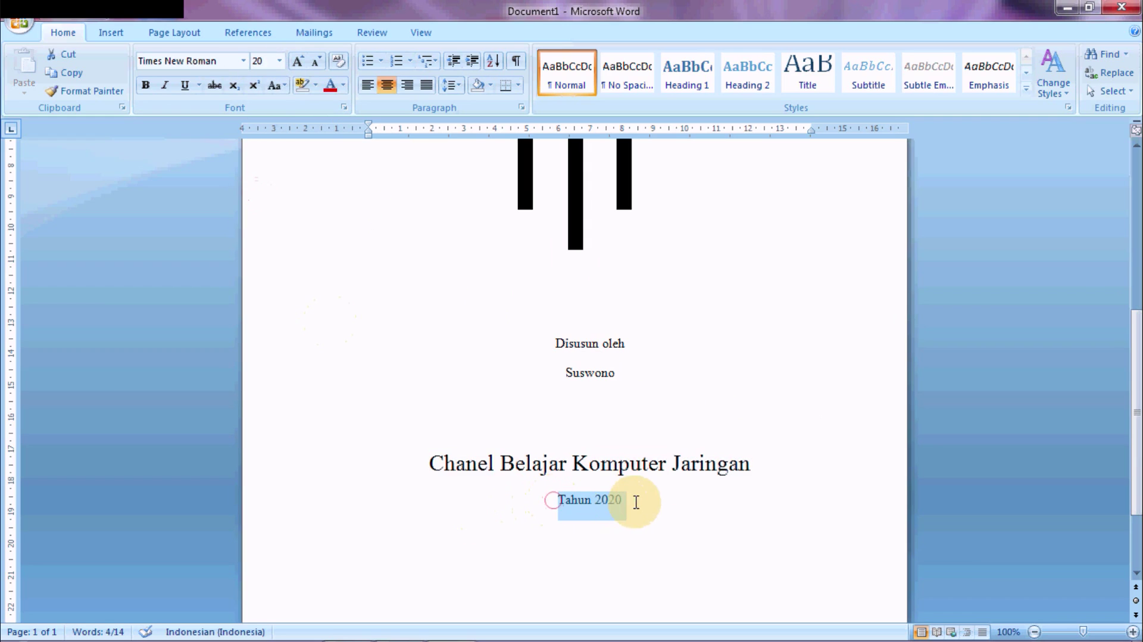
pyautogui.click(279, 65)
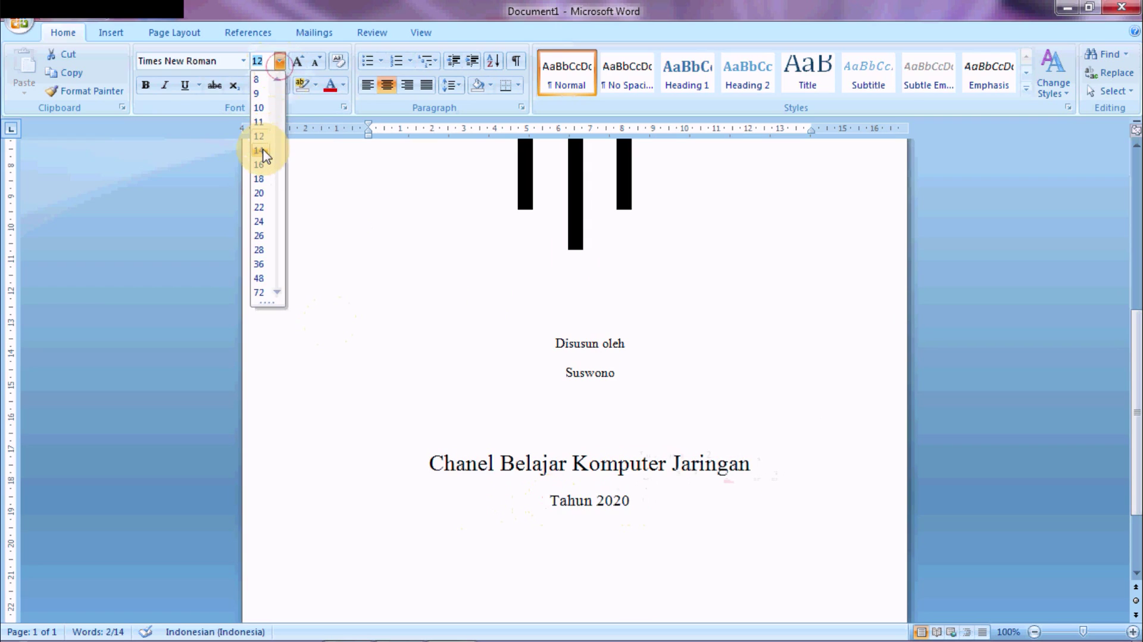
pyautogui.click(262, 149)
pyautogui.moveTo(428, 462); pyautogui.dragTo(691, 509)
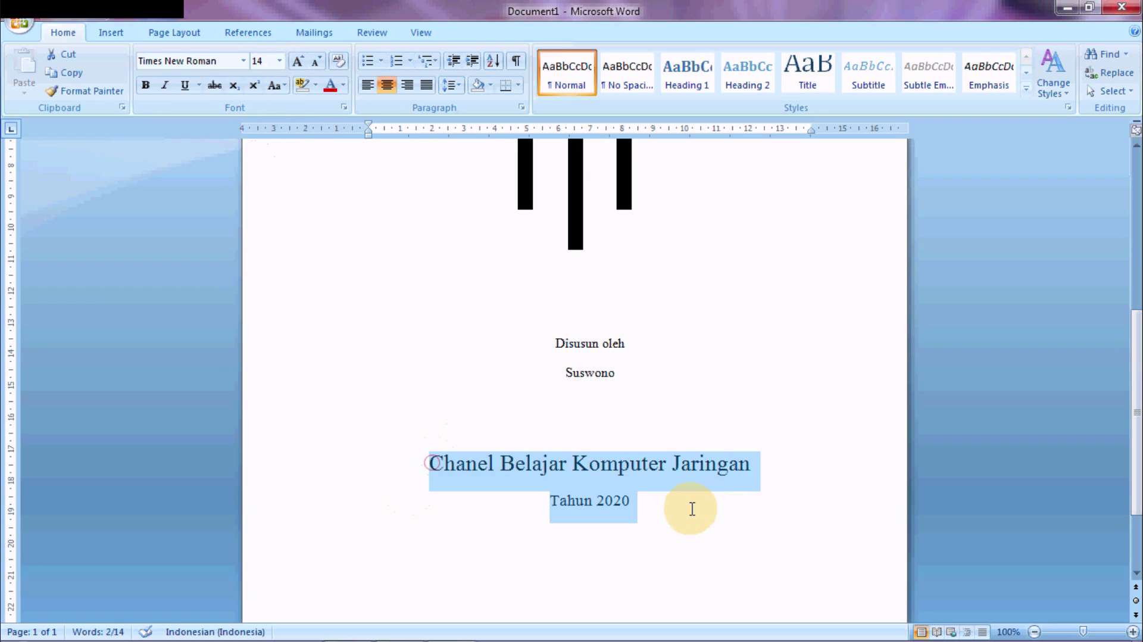
pyautogui.click(144, 89)
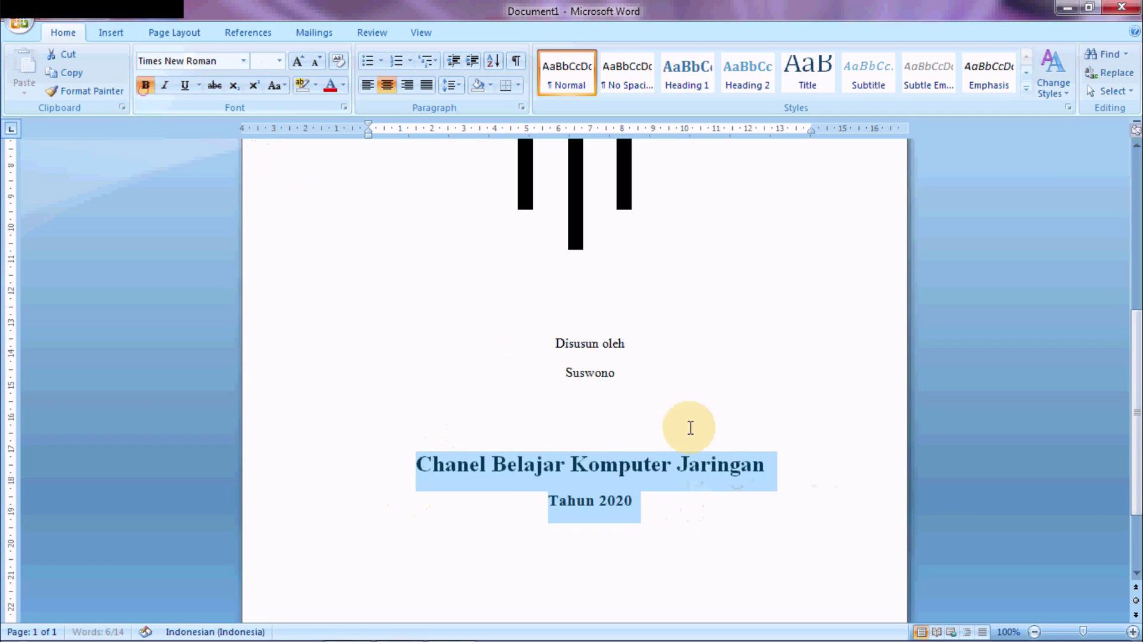
pyautogui.moveTo(1136, 467); pyautogui.dragTo(1124, 291)
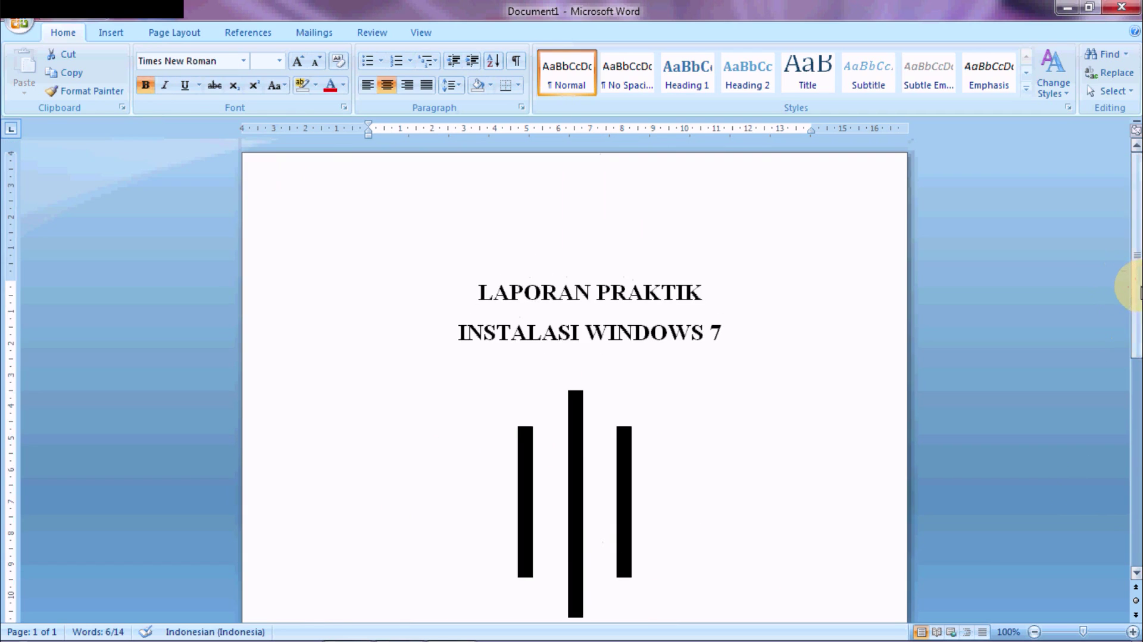
pyautogui.moveTo(1124, 291)
pyautogui.mouseDown()
pyautogui.moveTo(1137, 448)
pyautogui.moveTo(1112, 344)
pyautogui.moveTo(1103, 352)
pyautogui.mouseUp()
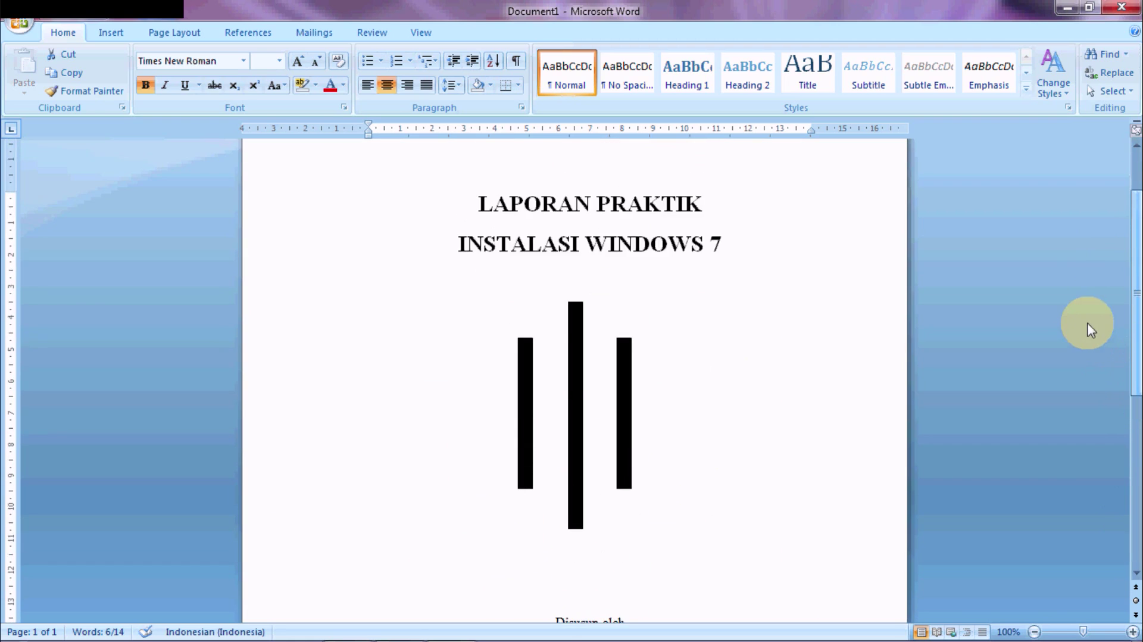
pyautogui.moveTo(1103, 352); pyautogui.dragTo(1101, 200)
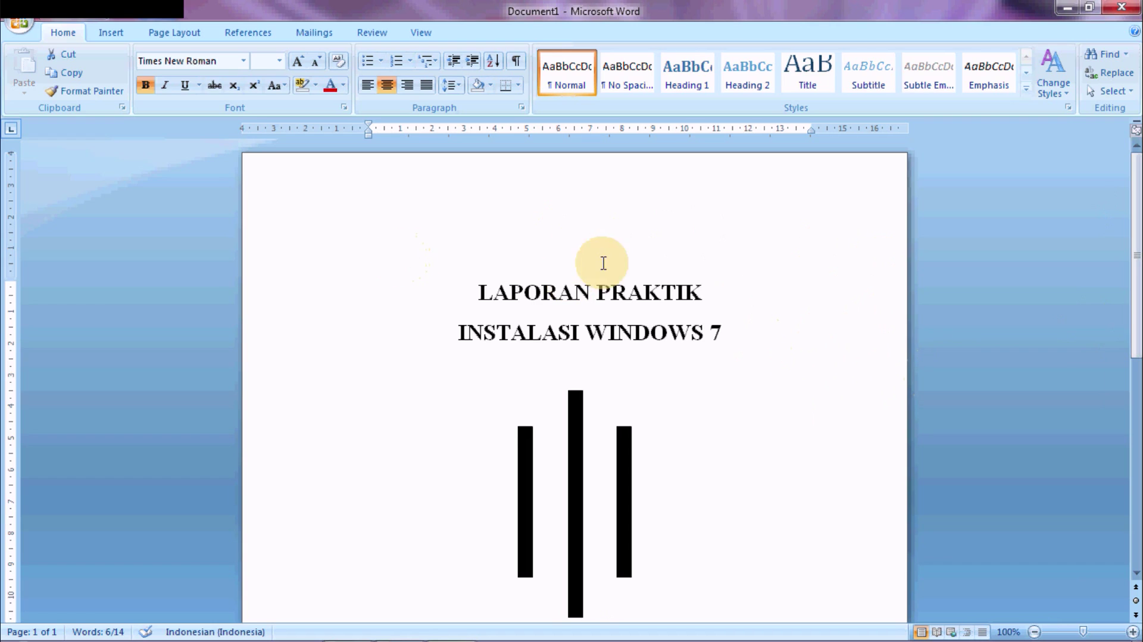
# - Frame the cover page with a black clover-pattern art border from the Page Borders Art list
pyautogui.click(156, 33)
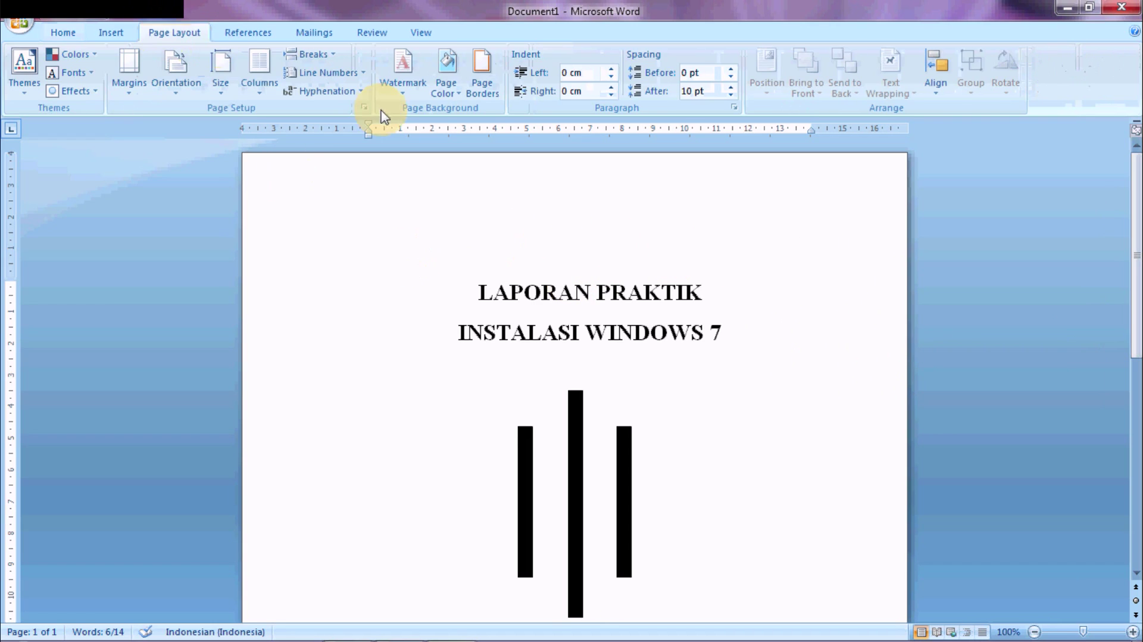
pyautogui.click(488, 92)
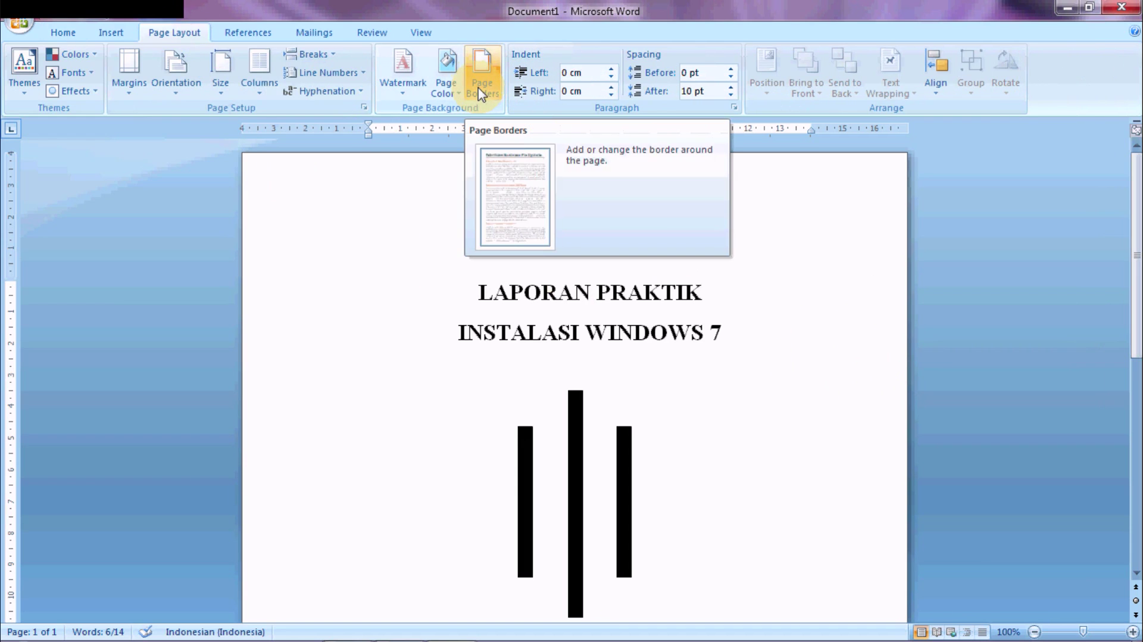
pyautogui.click(481, 93)
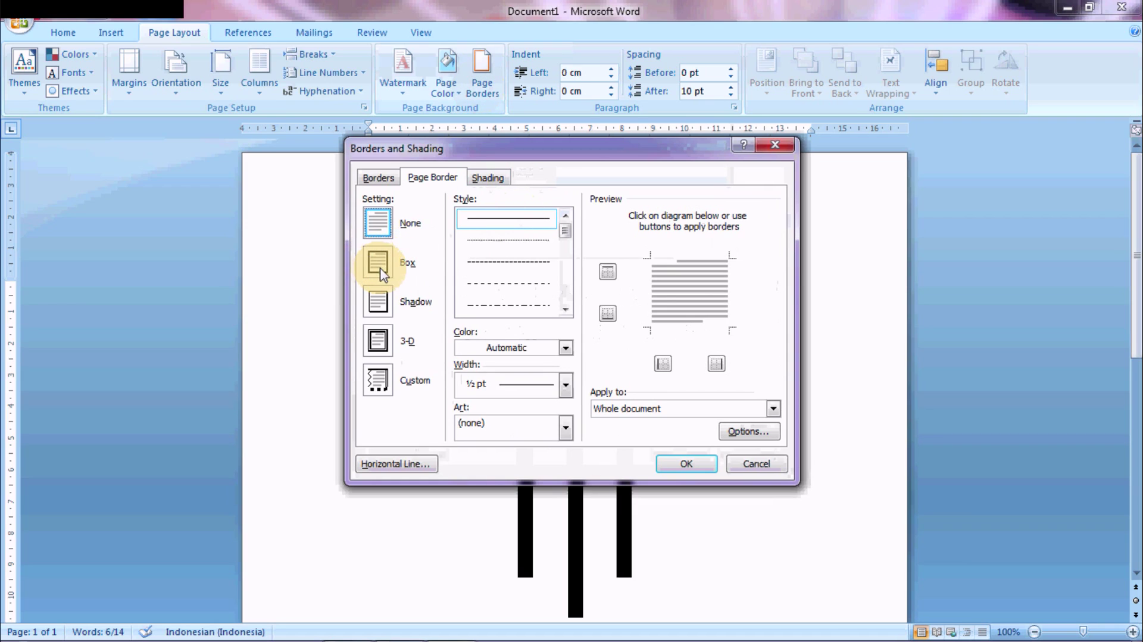
pyautogui.click(380, 267)
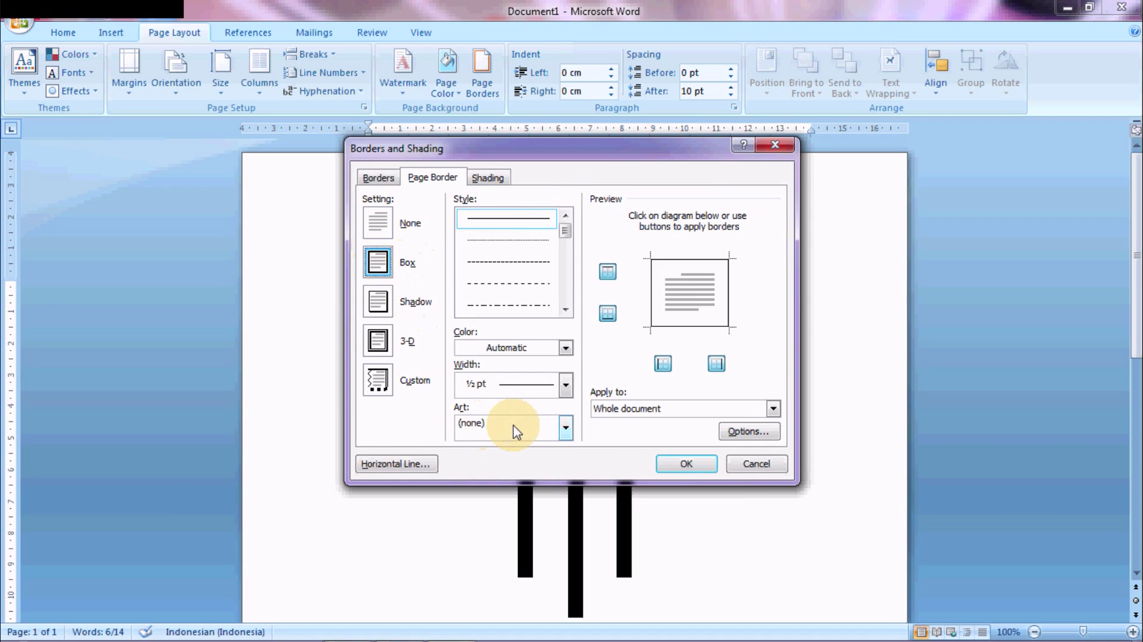
pyautogui.click(565, 428)
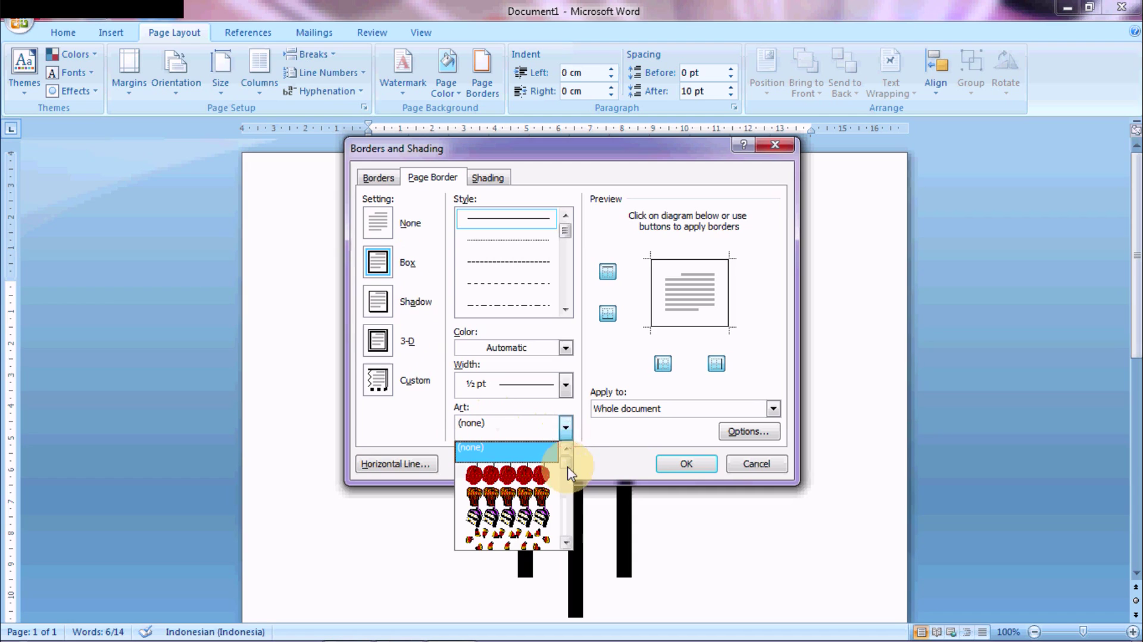
pyautogui.click(566, 429)
pyautogui.click(566, 425)
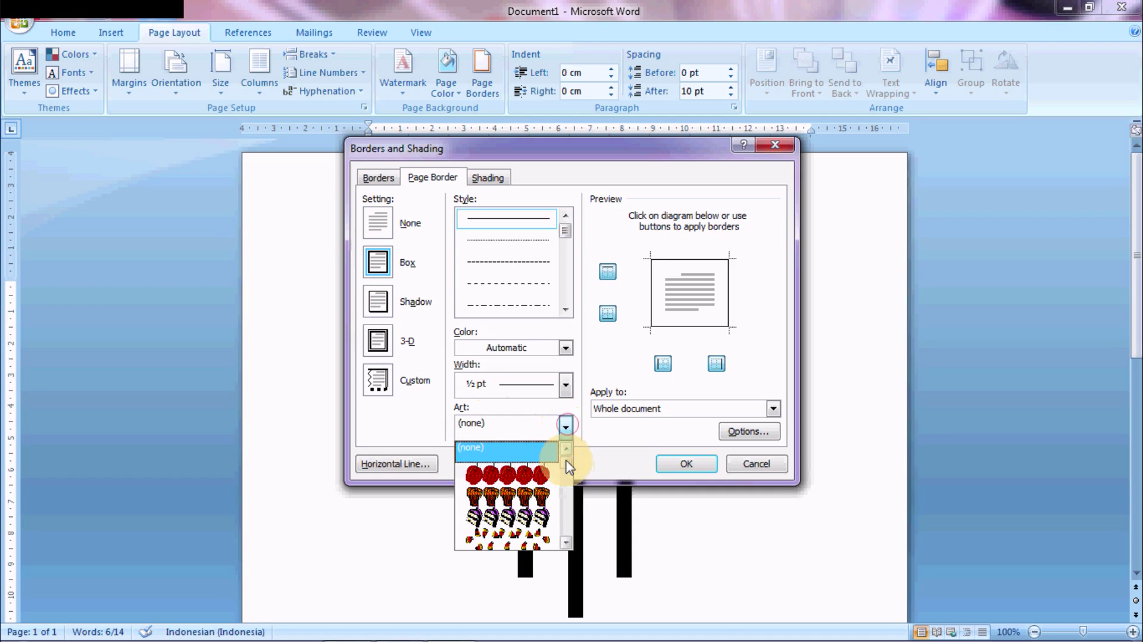
pyautogui.moveTo(565, 469); pyautogui.dragTo(565, 481)
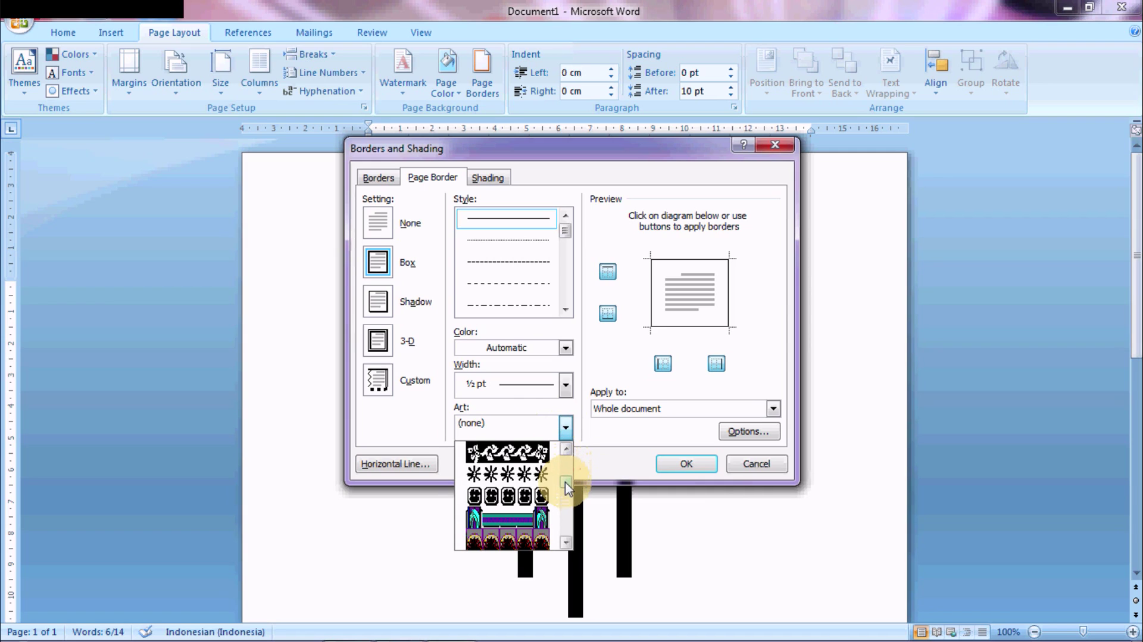
pyautogui.click(517, 499)
pyautogui.click(670, 468)
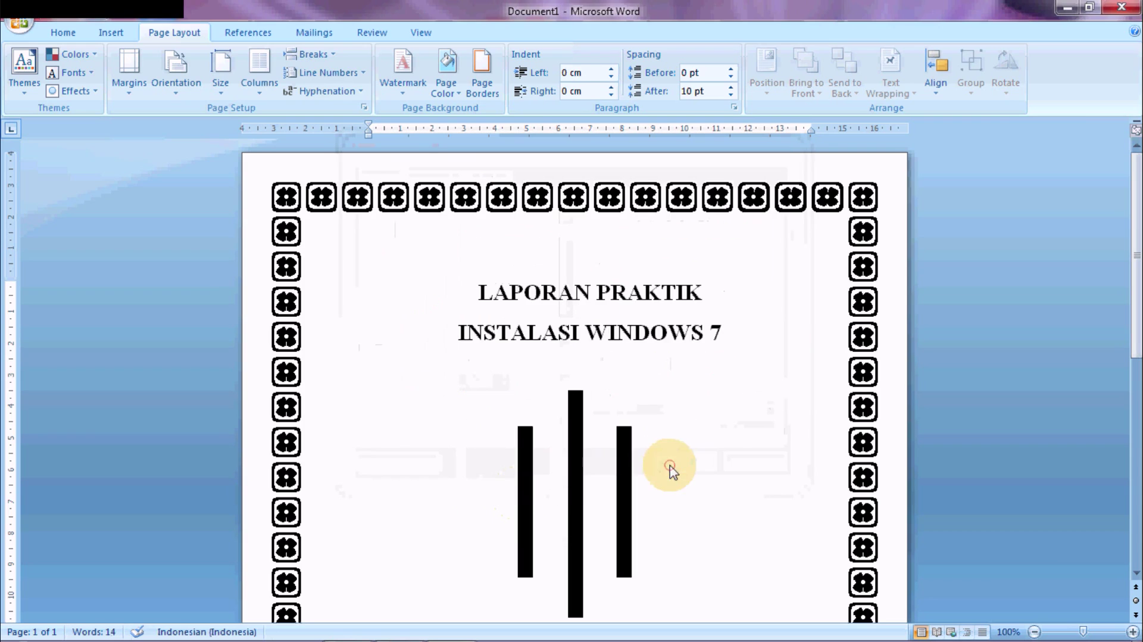
# - Change the clover border's Measure from option to Text so it hugs the title and bars
pyautogui.moveTo(1122, 298)
pyautogui.mouseDown()
pyautogui.moveTo(1134, 492)
pyautogui.moveTo(1107, 308)
pyautogui.moveTo(1134, 277)
pyautogui.mouseUp()
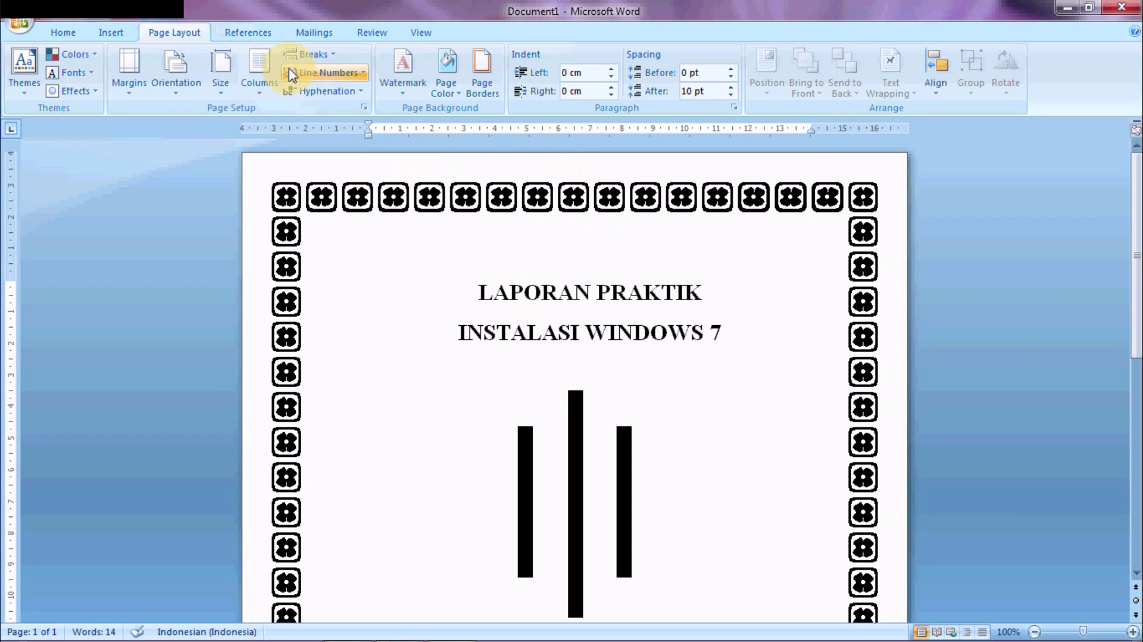
pyautogui.click(484, 73)
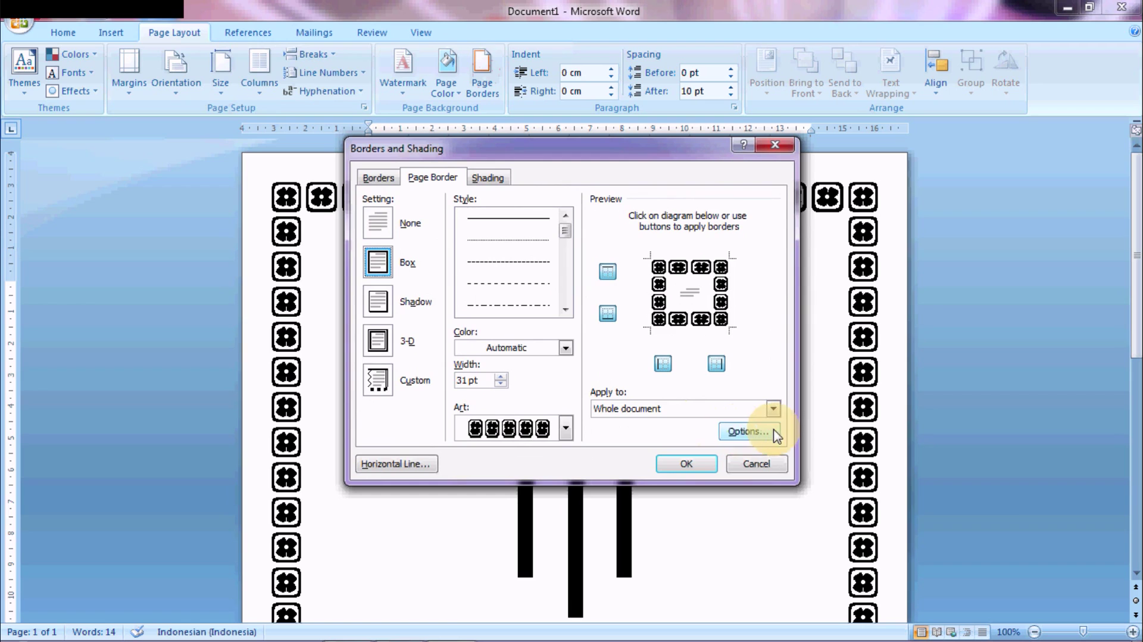
pyautogui.click(752, 434)
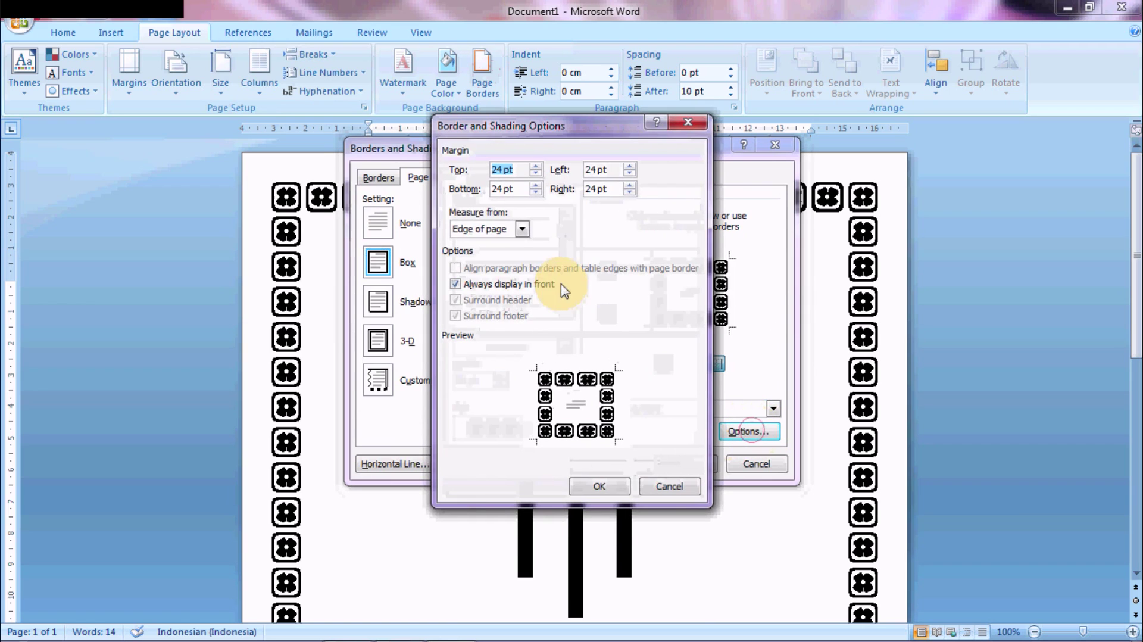
pyautogui.click(522, 231)
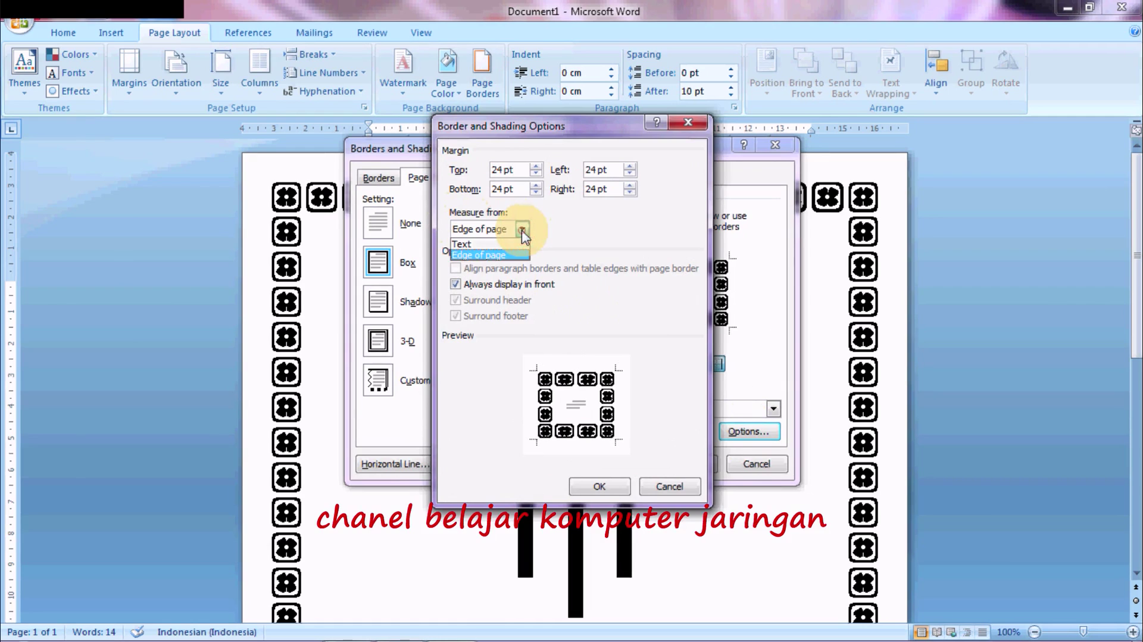
pyautogui.click(489, 244)
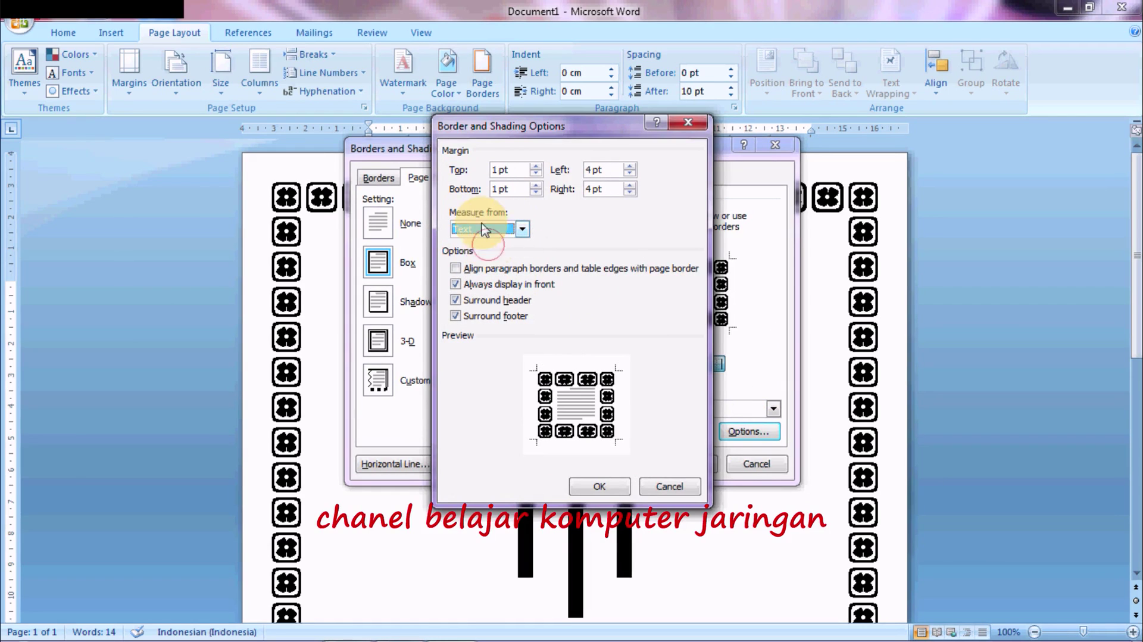
pyautogui.click(599, 487)
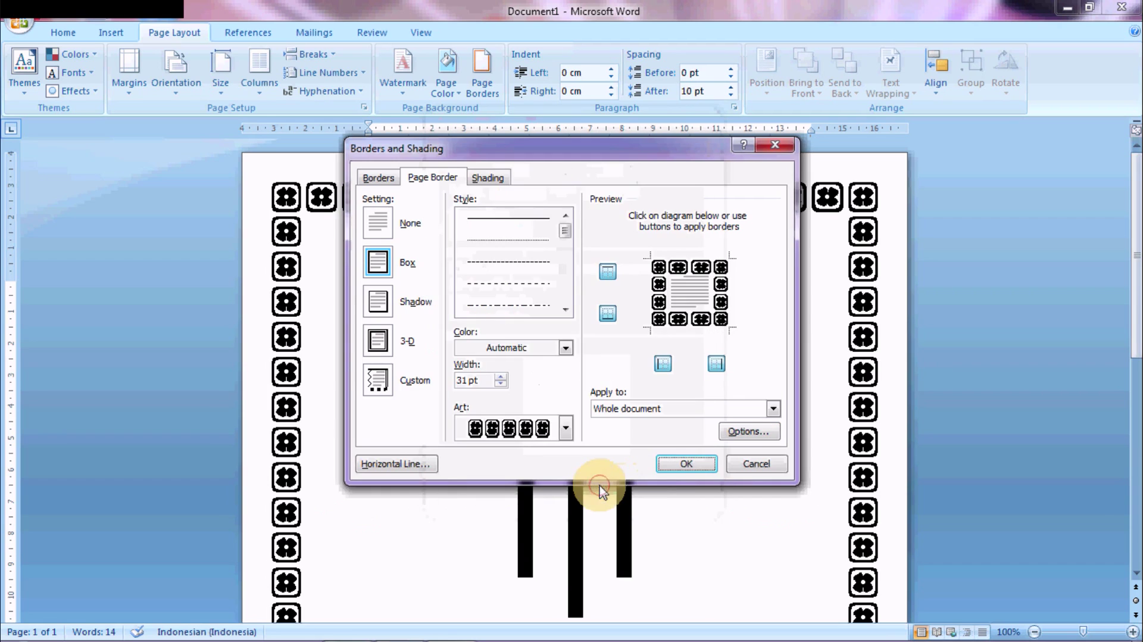
pyautogui.click(665, 464)
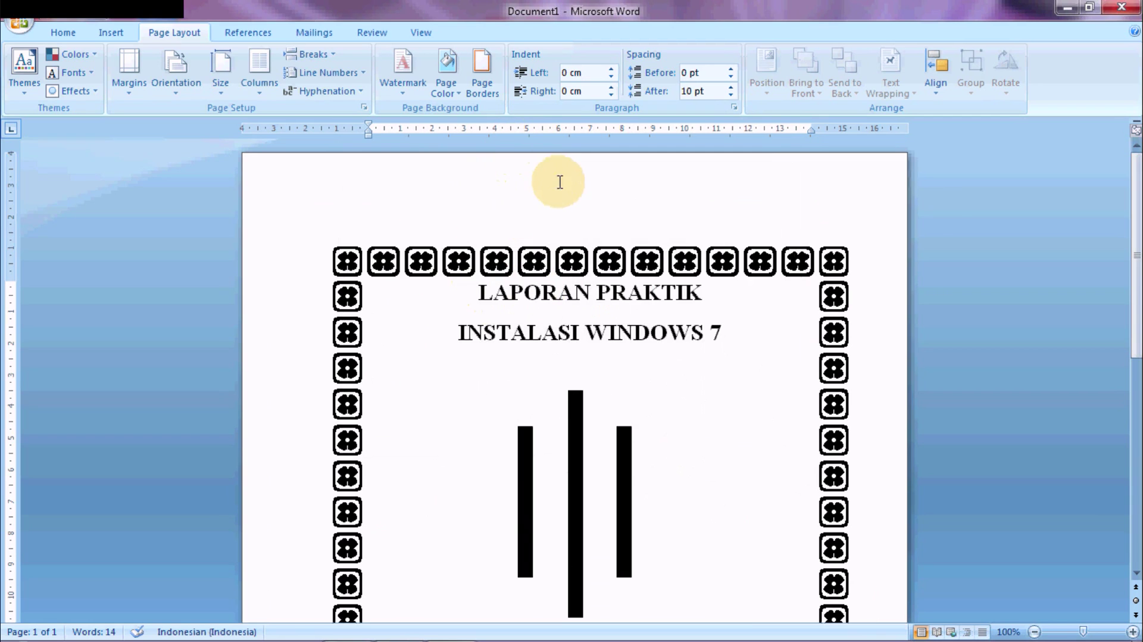
pyautogui.moveTo(1137, 280); pyautogui.dragTo(1122, 237)
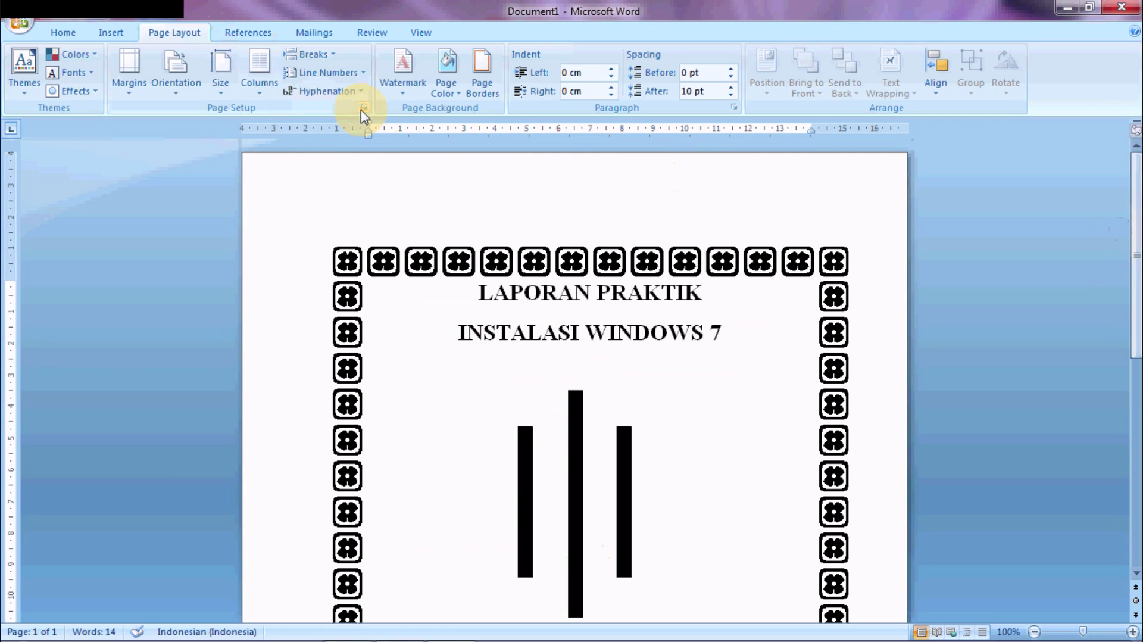
pyautogui.click(362, 108)
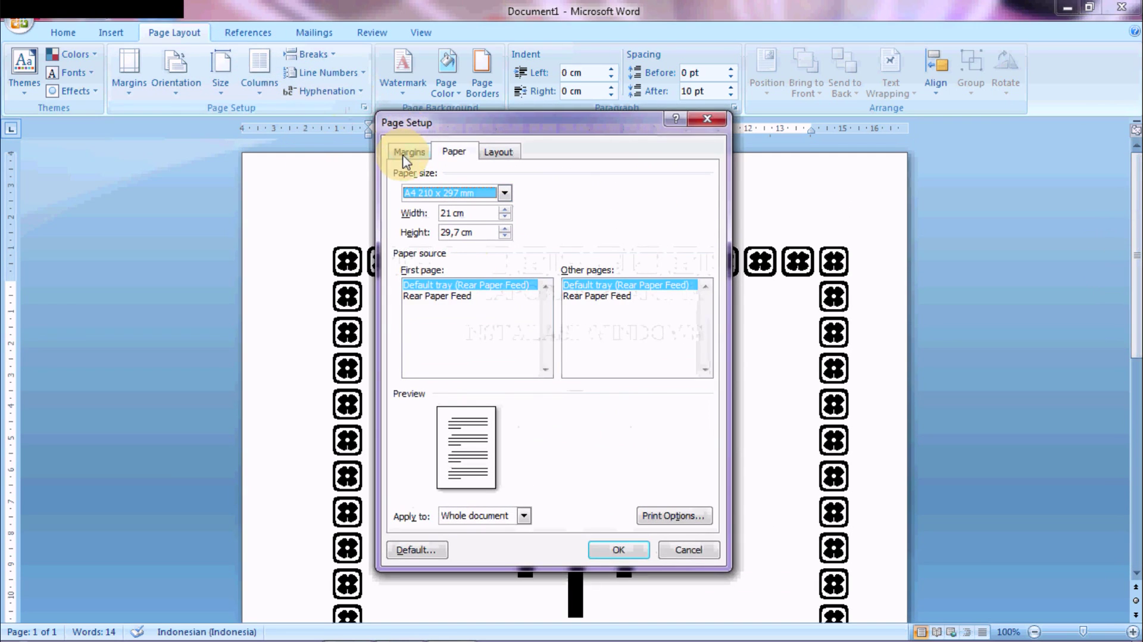
pyautogui.click(406, 153)
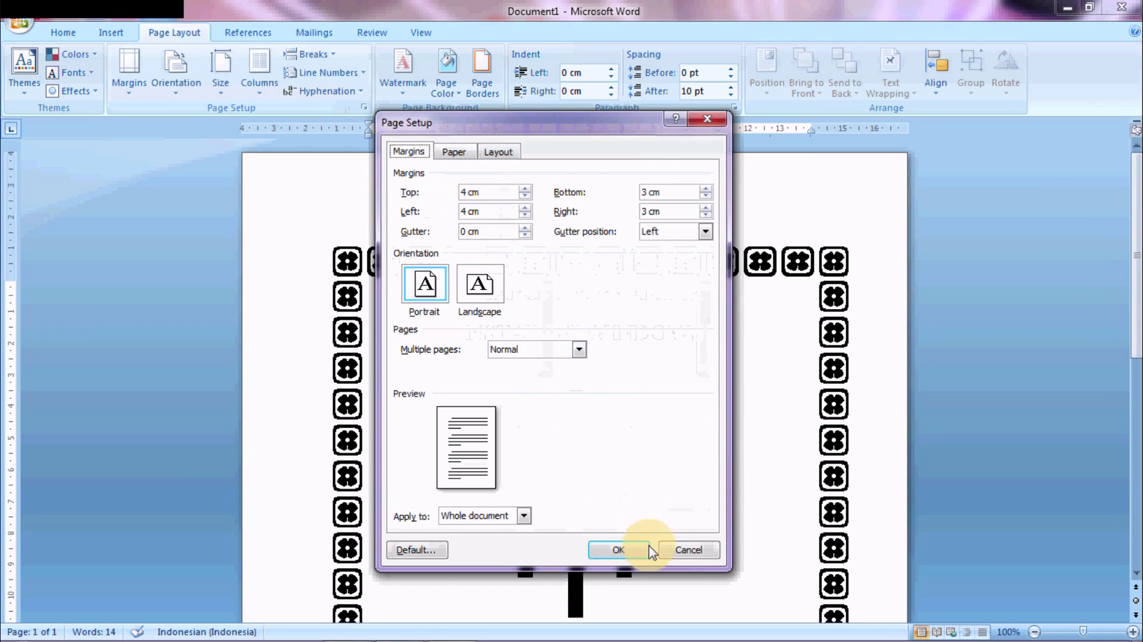
pyautogui.click(685, 550)
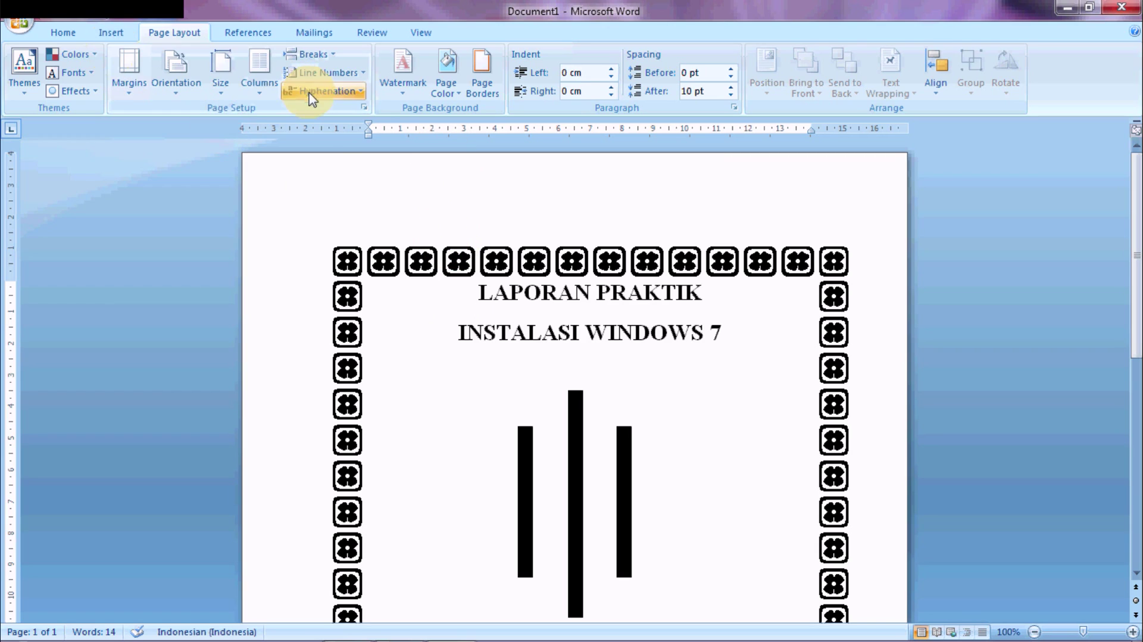
# - Set page margins to Top 5 cm, Left 5 cm, Bottom 4 cm and Right 4 cm
pyautogui.click(364, 107)
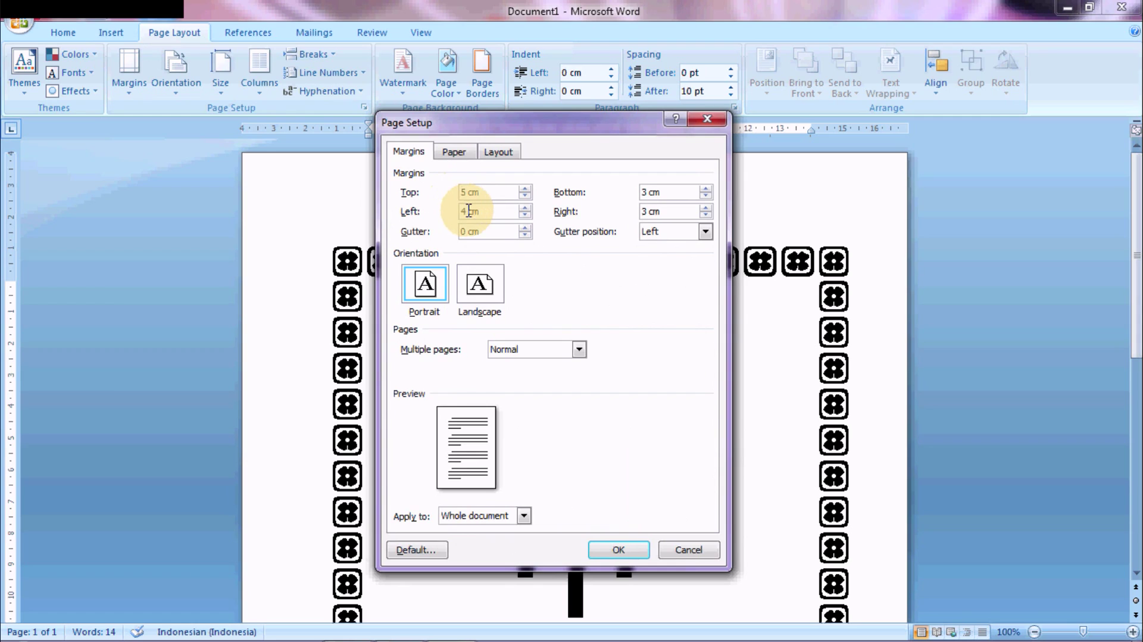
pyautogui.click(464, 212)
pyautogui.write('5')
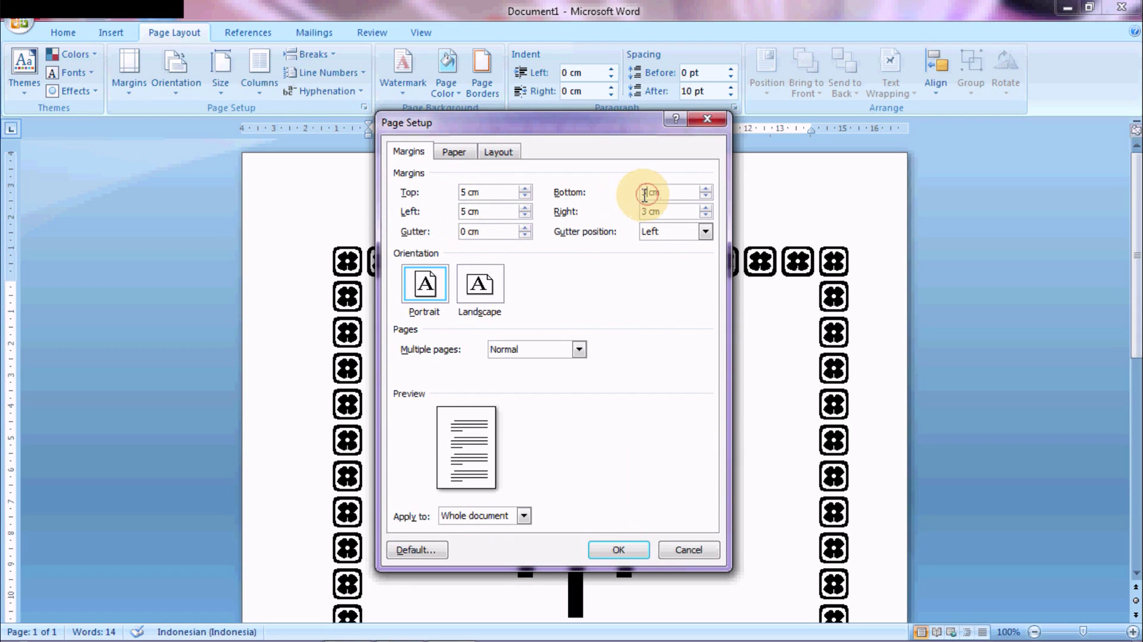
pyautogui.click(648, 211)
pyautogui.write('4')
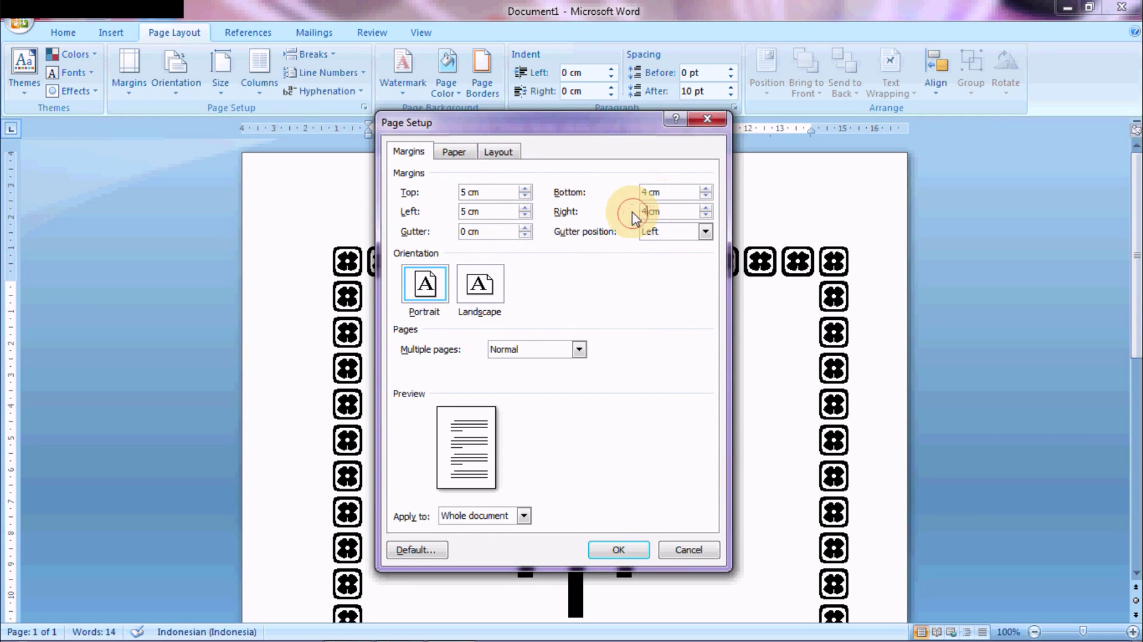
pyautogui.click(611, 547)
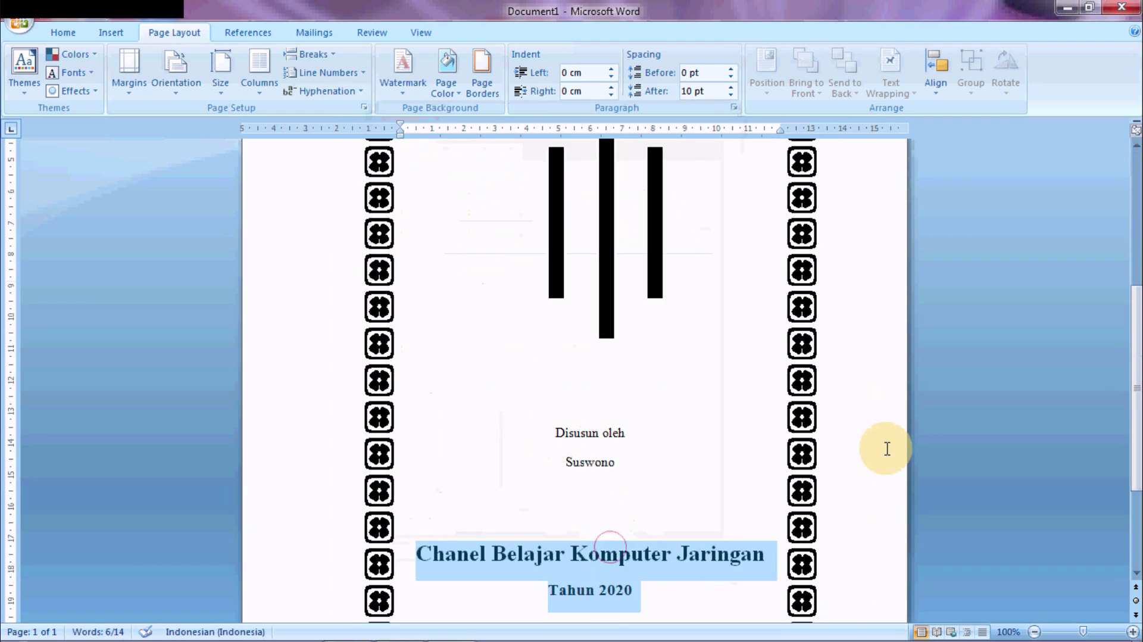
pyautogui.moveTo(1131, 634)
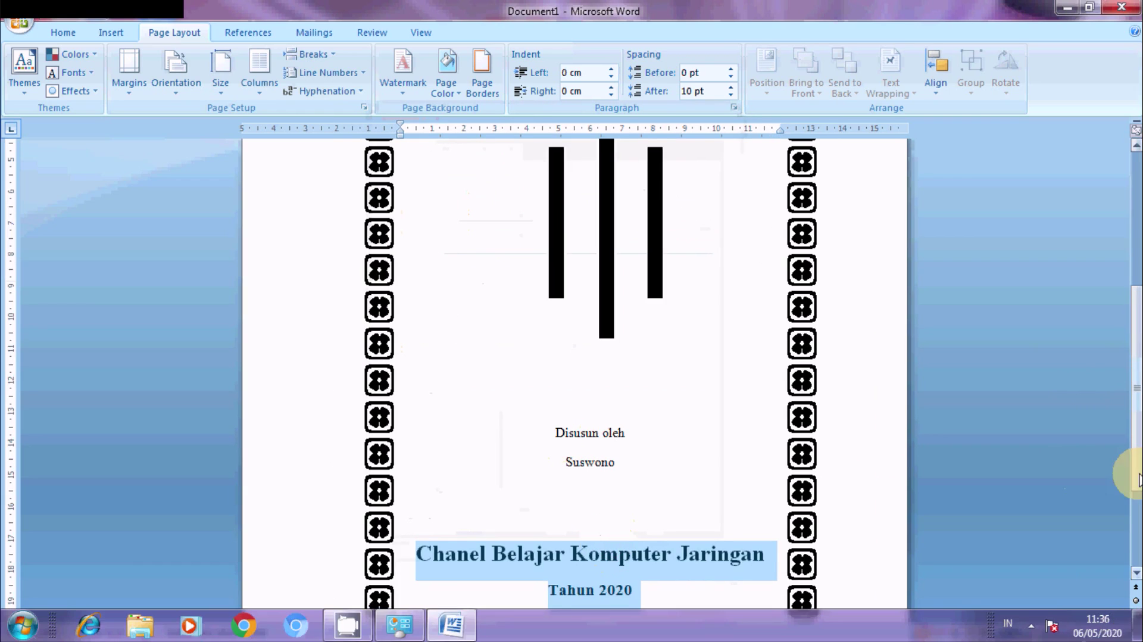
pyautogui.click(1131, 632)
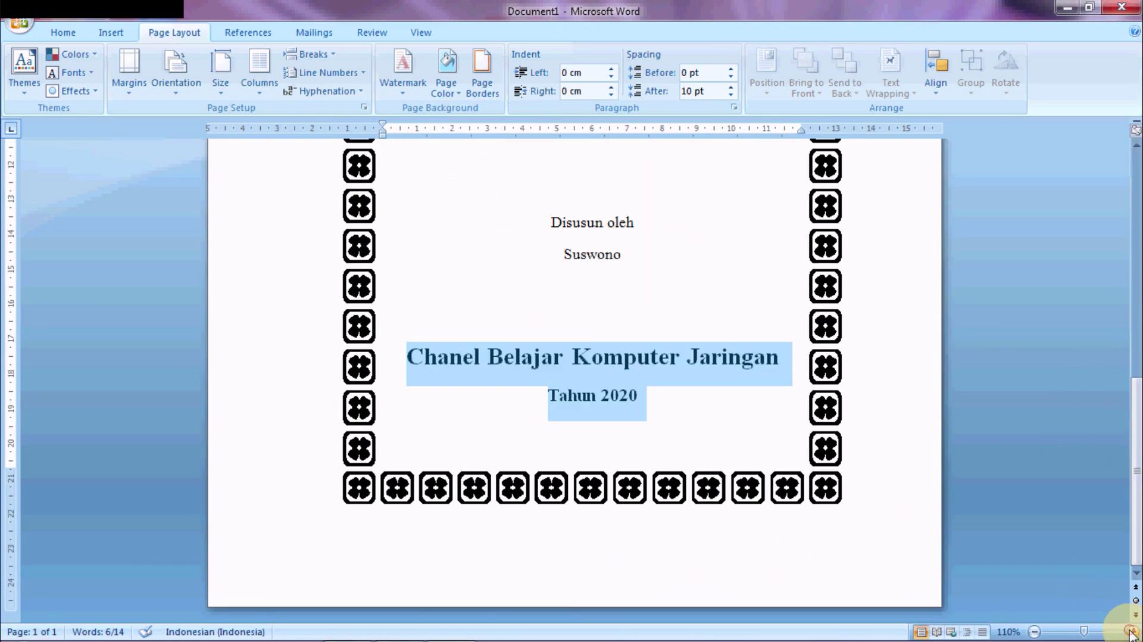
pyautogui.scroll(15, 1112, 434)
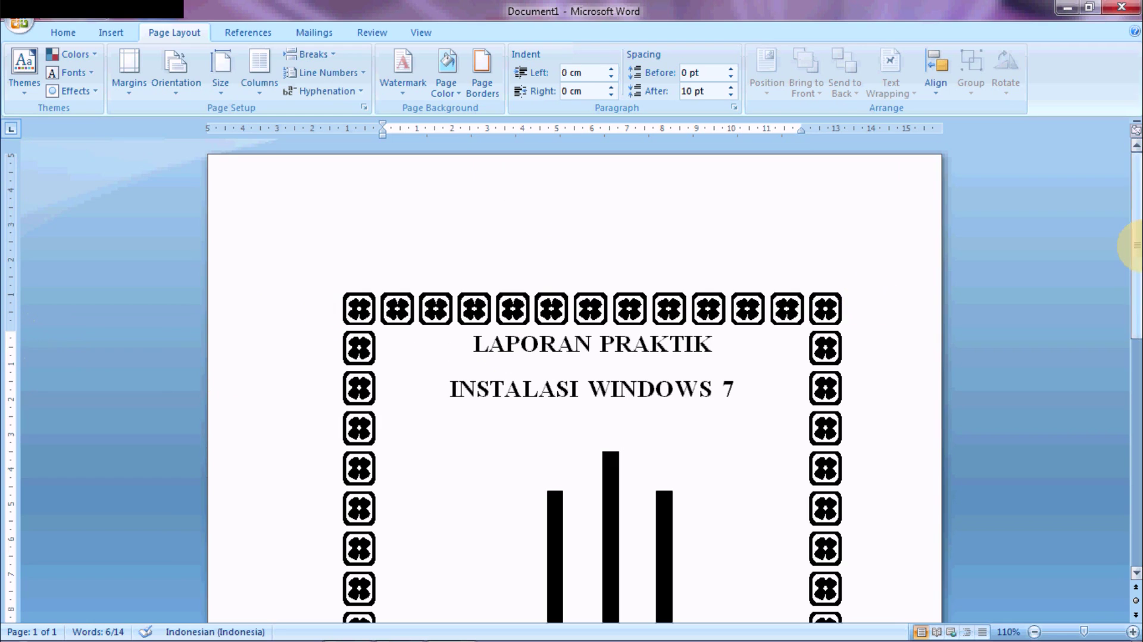
pyautogui.moveTo(1131, 238)
pyautogui.mouseDown()
pyautogui.moveTo(1133, 335)
pyautogui.moveTo(1099, 224)
pyautogui.mouseUp()
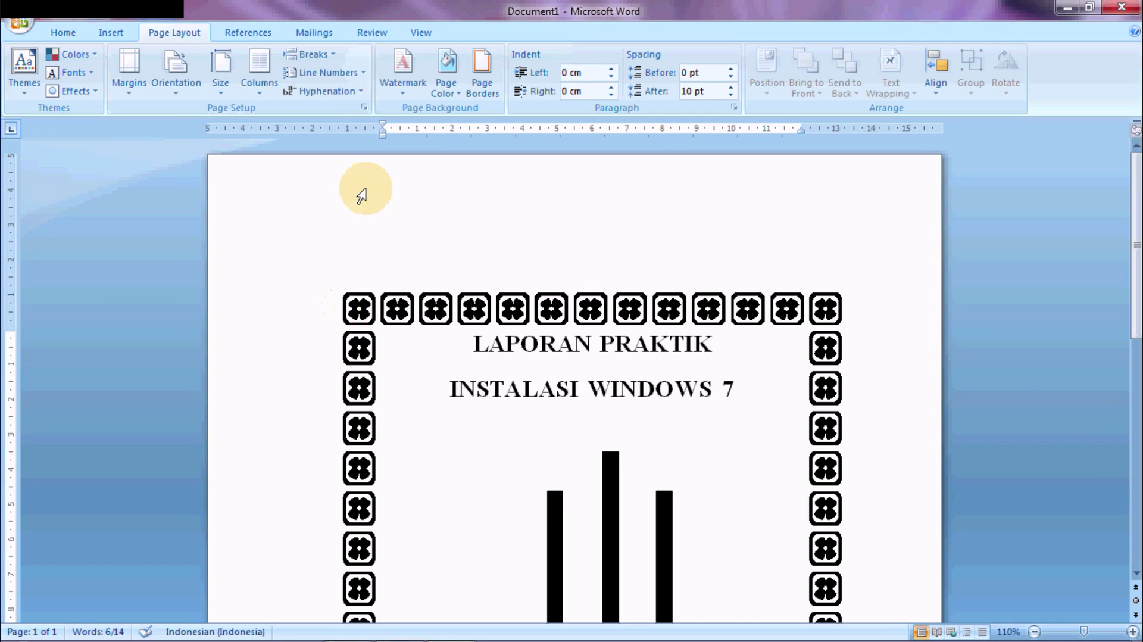
pyautogui.click(408, 232)
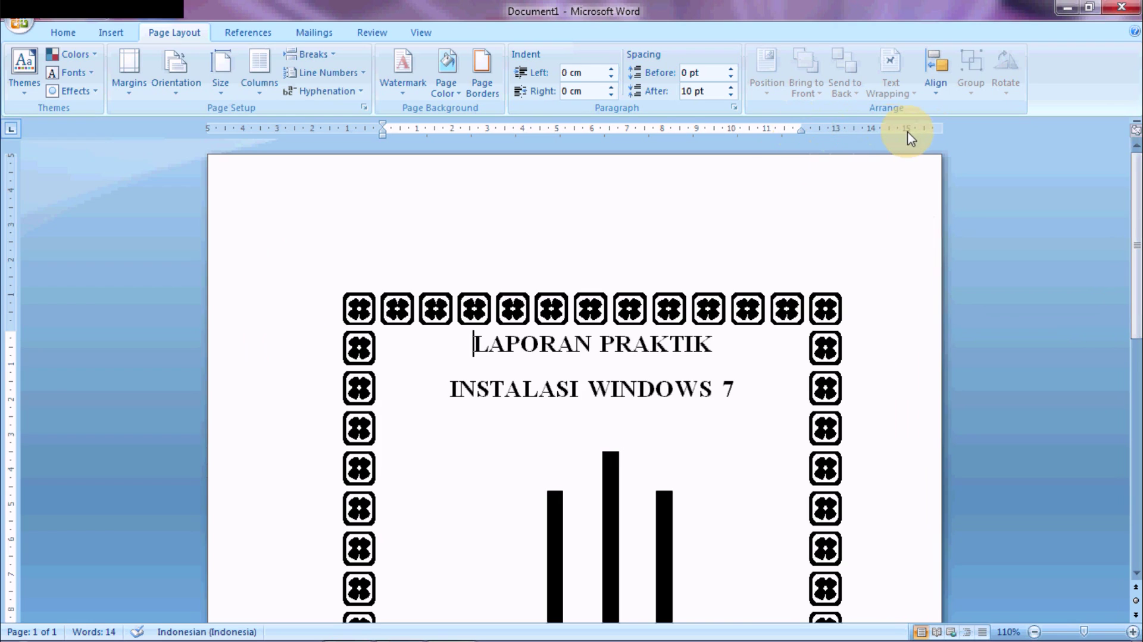
pyautogui.moveTo(1135, 247); pyautogui.dragTo(1136, 541)
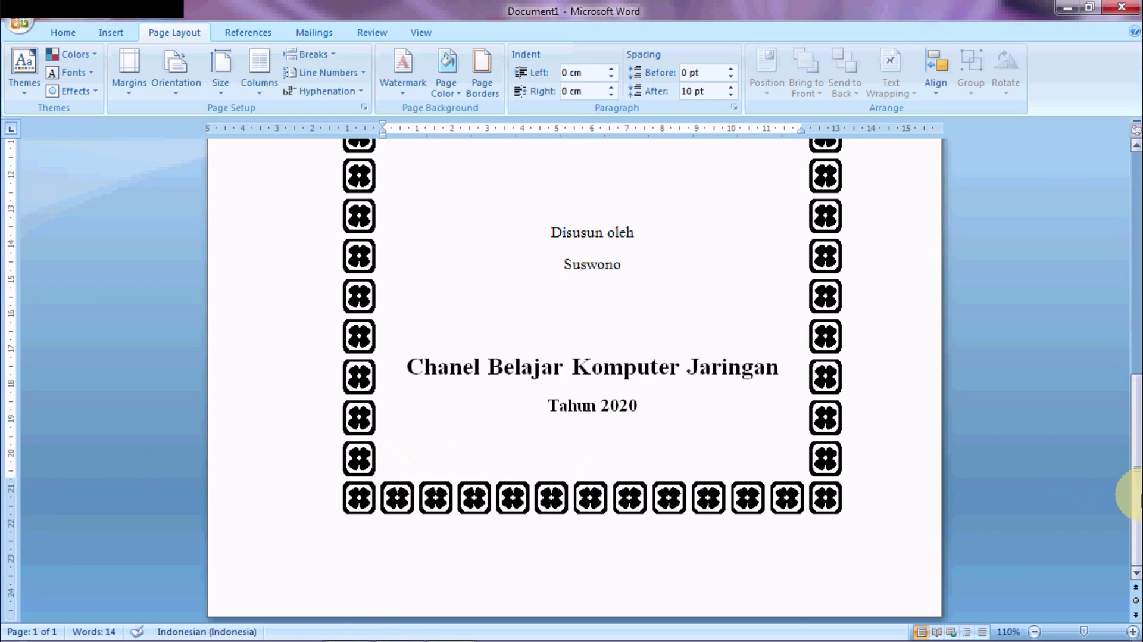
pyautogui.moveTo(1134, 494); pyautogui.dragTo(1124, 216)
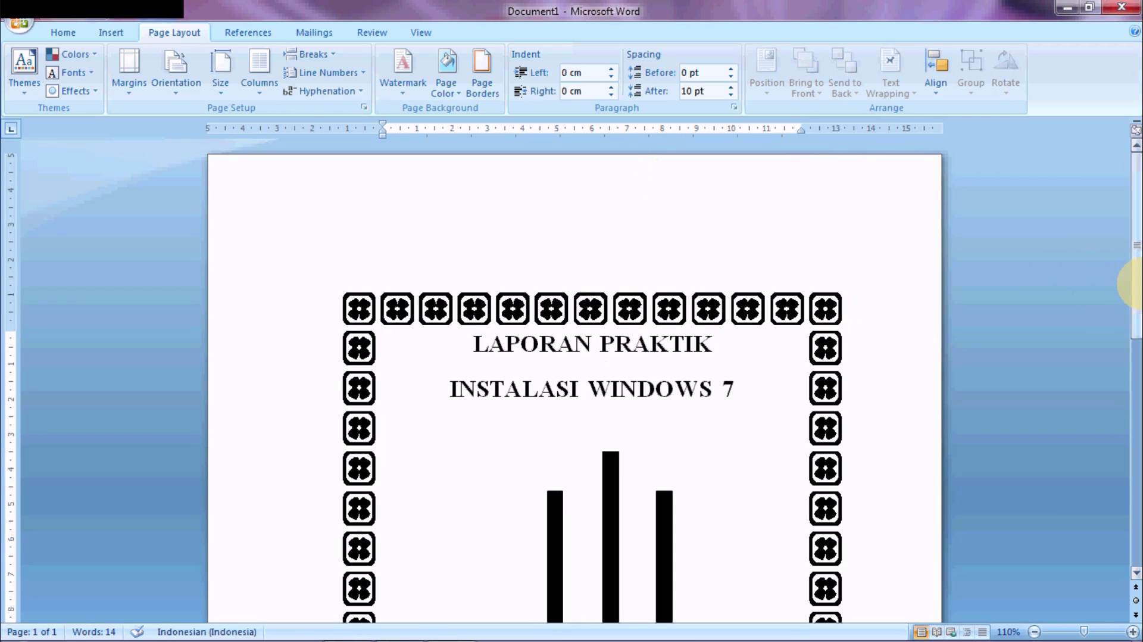
pyautogui.moveTo(1136, 284)
pyautogui.mouseDown()
pyautogui.moveTo(1136, 513)
pyautogui.moveTo(1117, 378)
pyautogui.moveTo(1139, 530)
pyautogui.moveTo(1131, 503)
pyautogui.mouseUp()
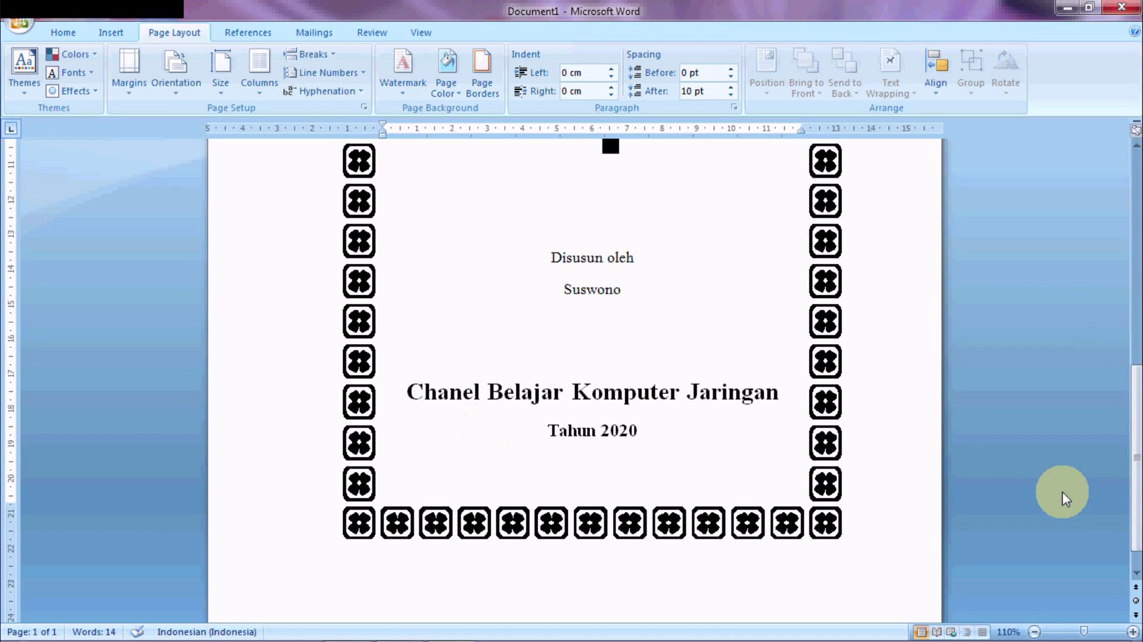
pyautogui.moveTo(1125, 466); pyautogui.dragTo(1113, 223)
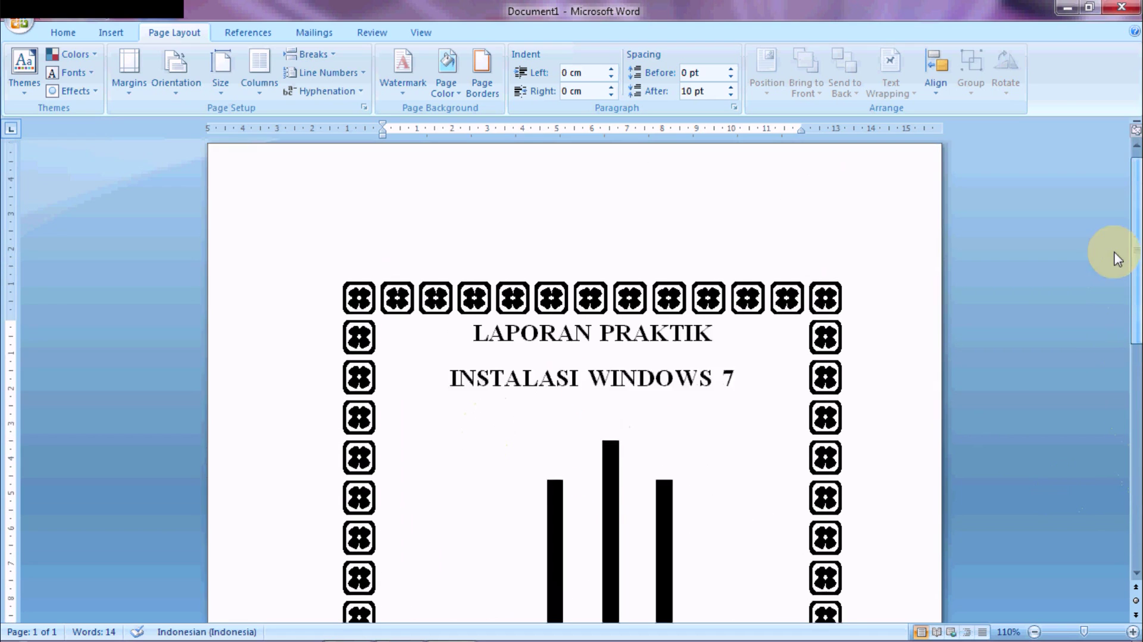